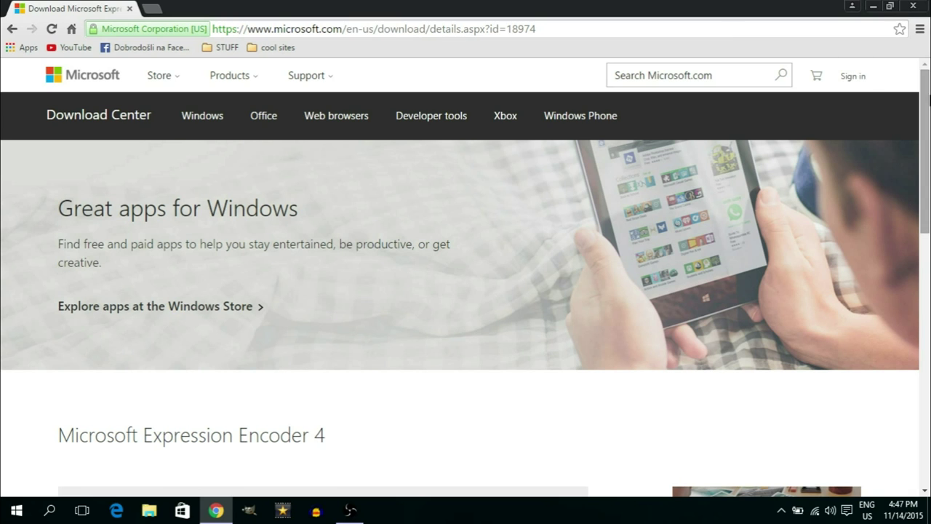
# Download the English version of Microsoft Expression Encoder 4 and run the Encoder_en.exe installer from the desktop
pyautogui.moveTo(926, 99); pyautogui.dragTo(927, 173)
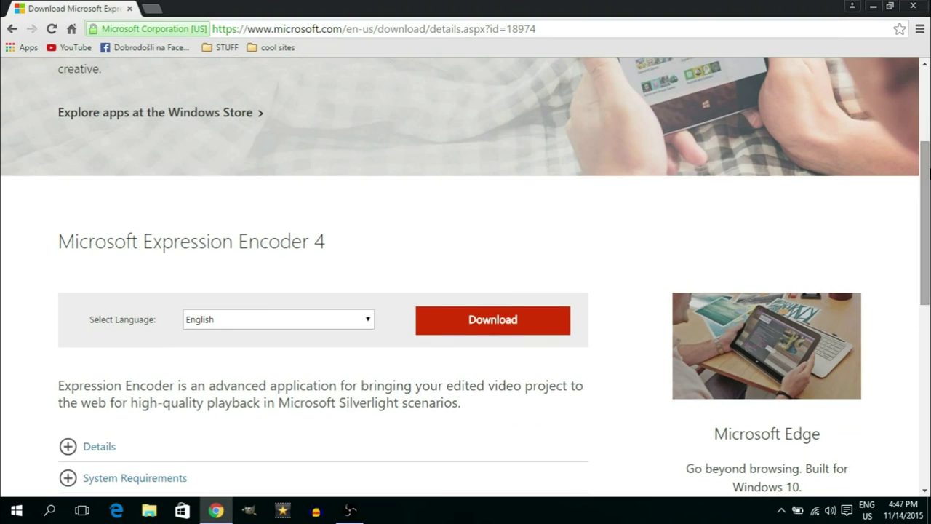
pyautogui.click(497, 321)
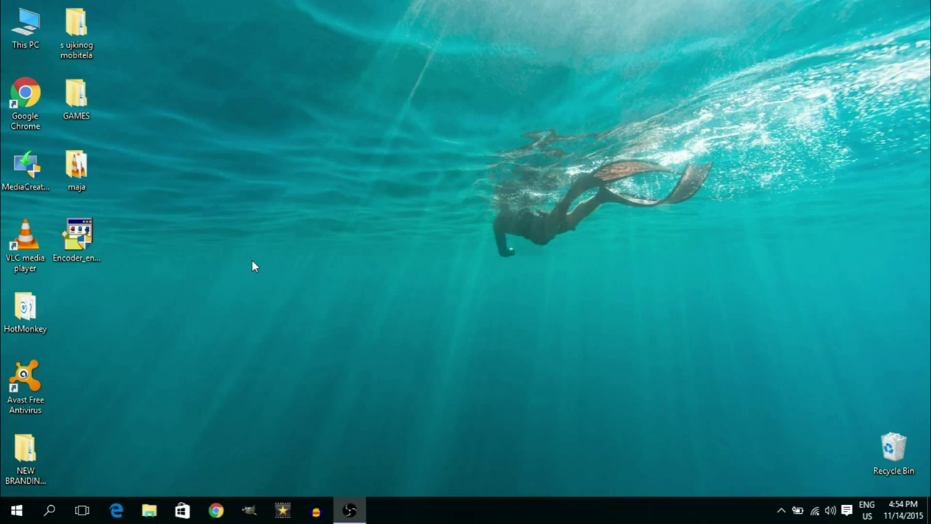
pyautogui.click(87, 245)
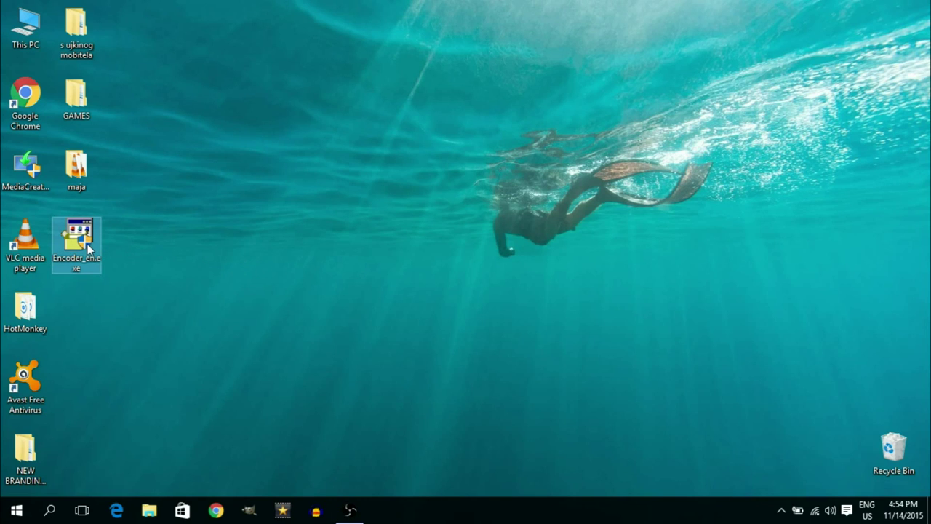
pyautogui.doubleClick(87, 245)
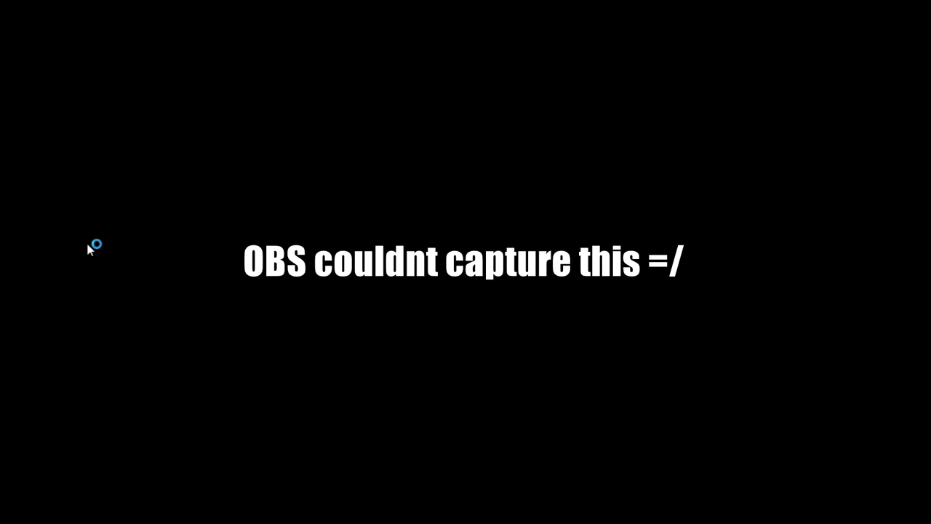
pyautogui.click(527, 285)
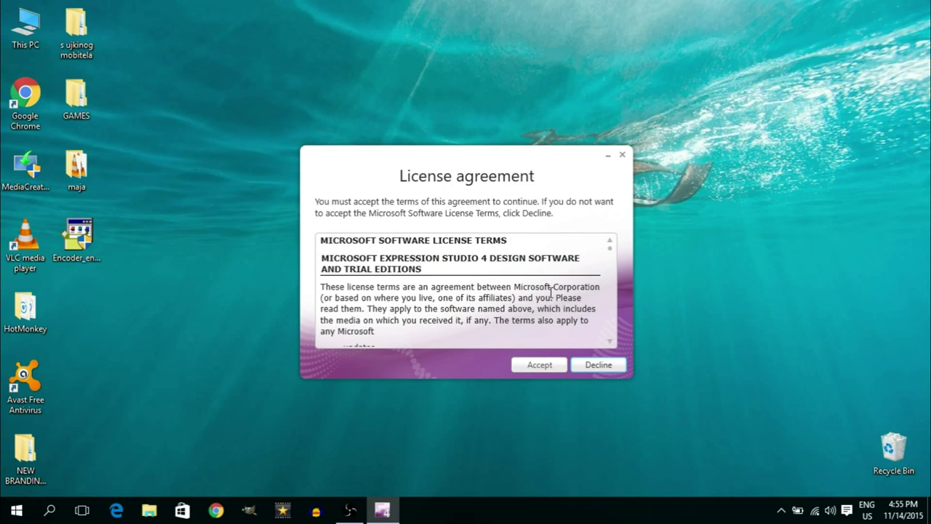
# Accept the license agreement and choose No for joining the Customer Experience Improvement Program
pyautogui.click(536, 366)
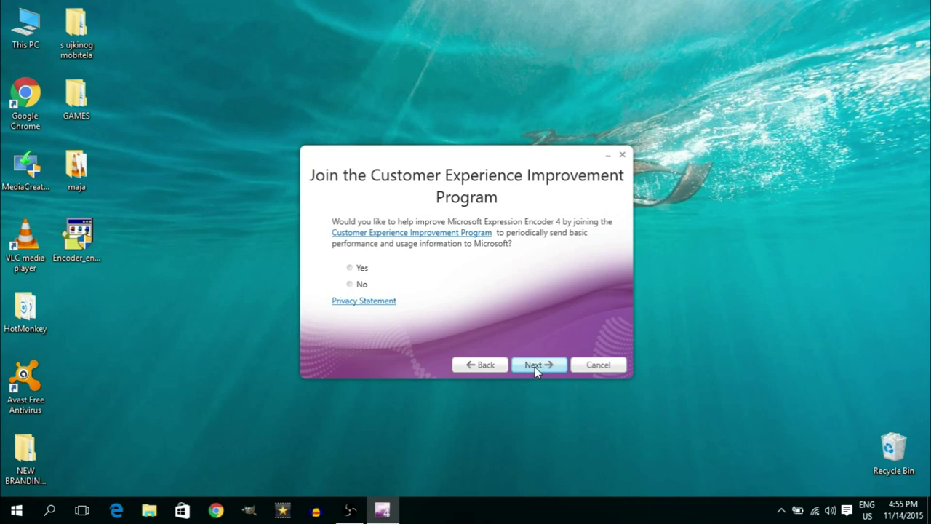
pyautogui.click(350, 284)
pyautogui.click(538, 365)
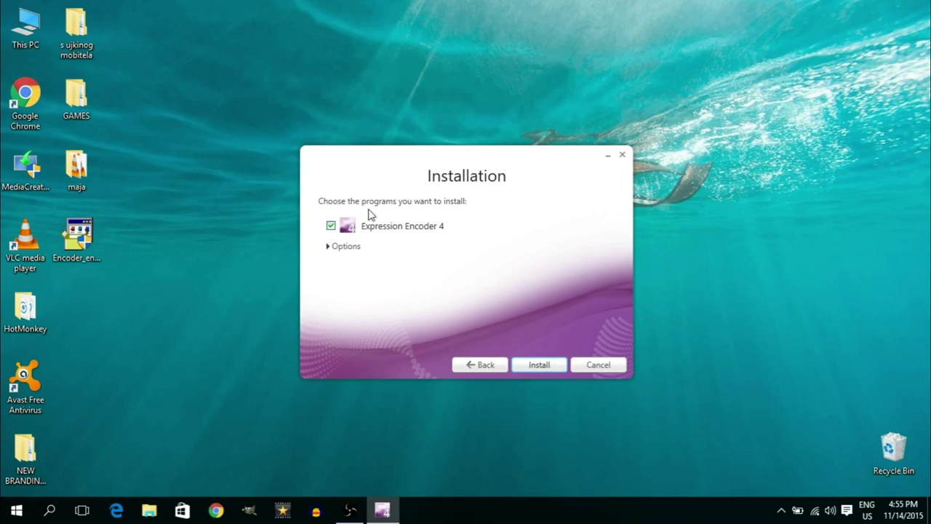
# Install Expression Encoder 4 in the default location and finish the setup
pyautogui.click(328, 247)
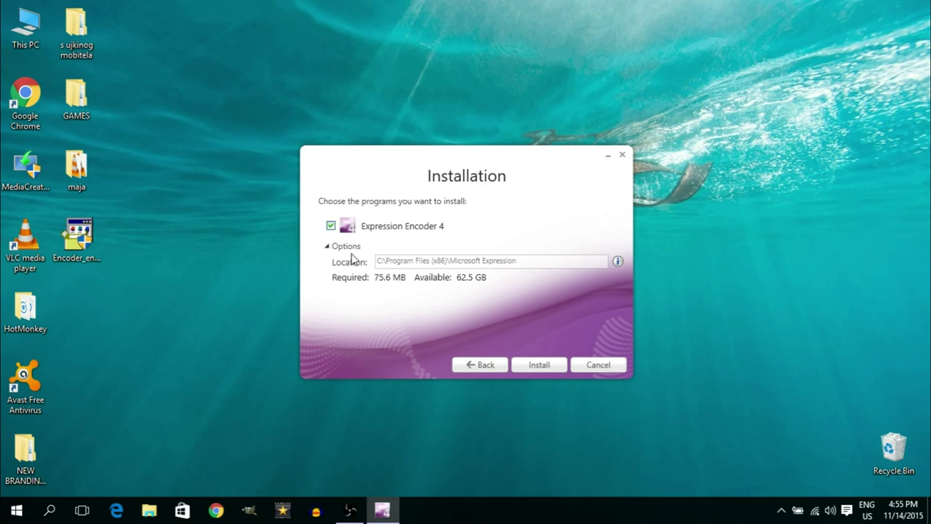
pyautogui.click(538, 363)
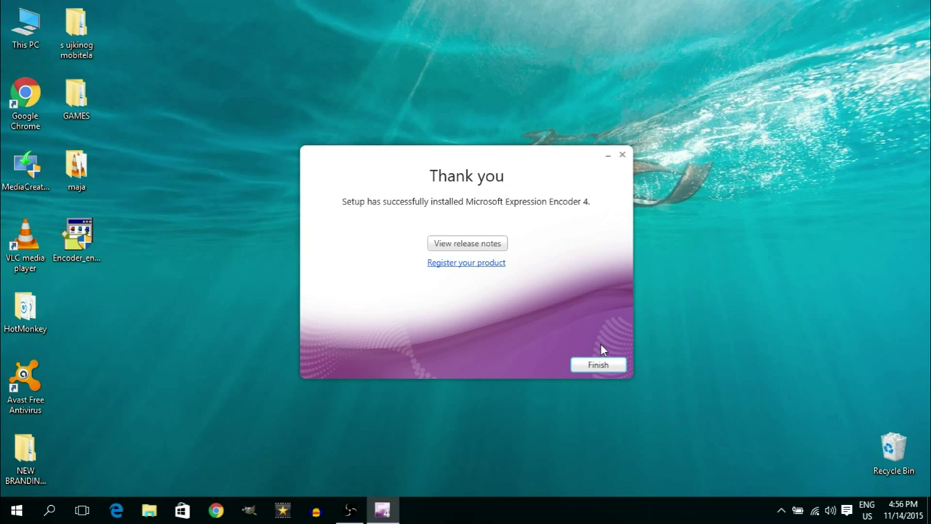
pyautogui.click(607, 368)
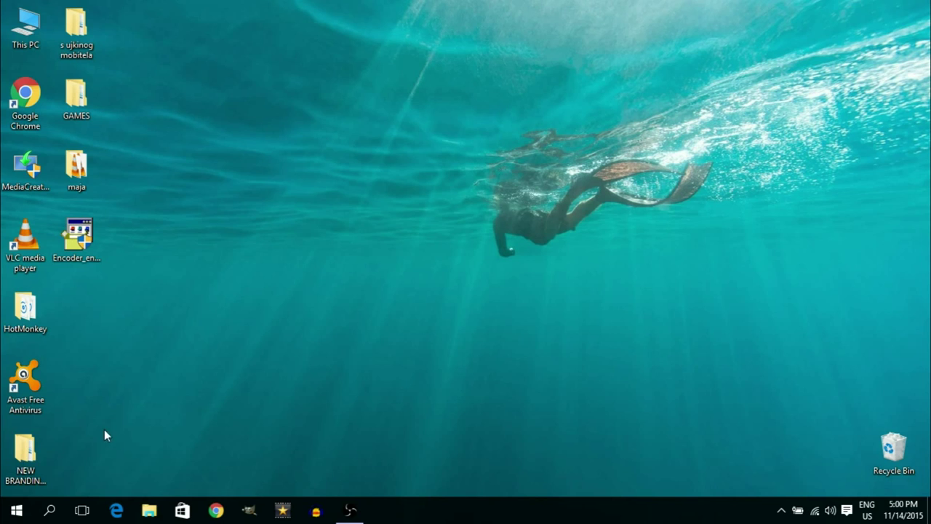
# Launch Microsoft Expression Encoder 4 Screen Capture from the installed apps and move its window lower on the desktop
pyautogui.click(22, 511)
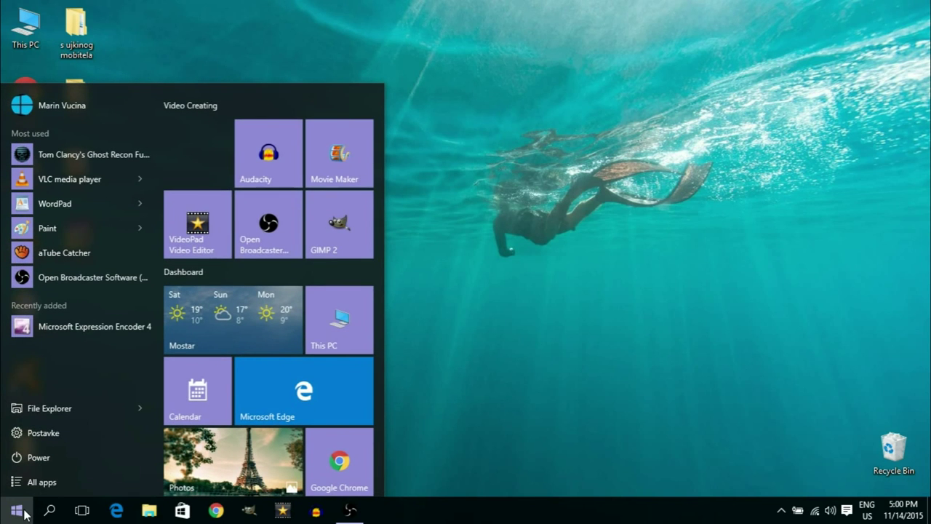
pyautogui.click(22, 483)
pyautogui.moveTo(153, 171); pyautogui.dragTo(170, 275)
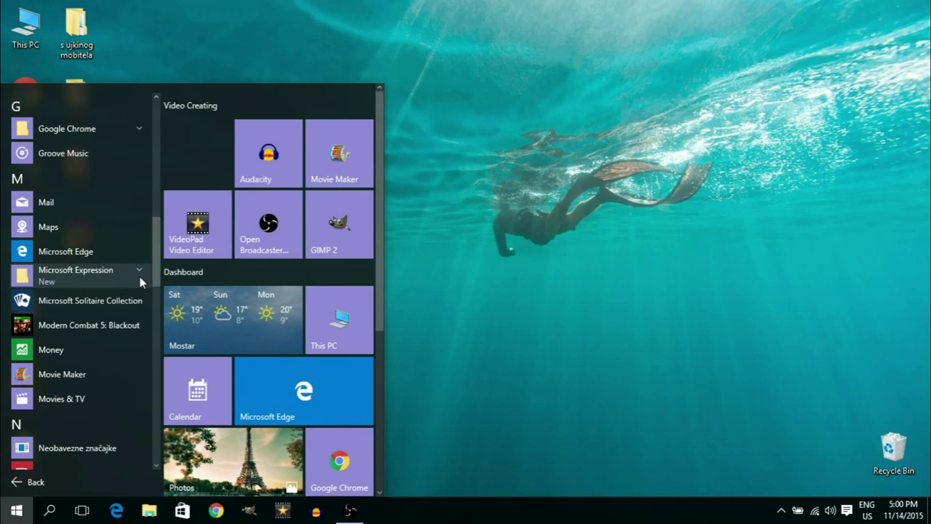
pyautogui.click(139, 273)
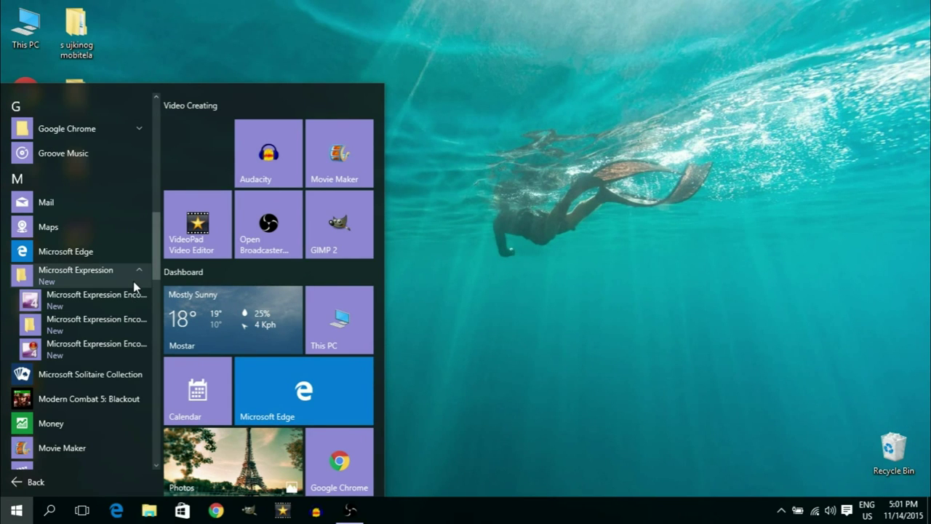
pyautogui.click(99, 354)
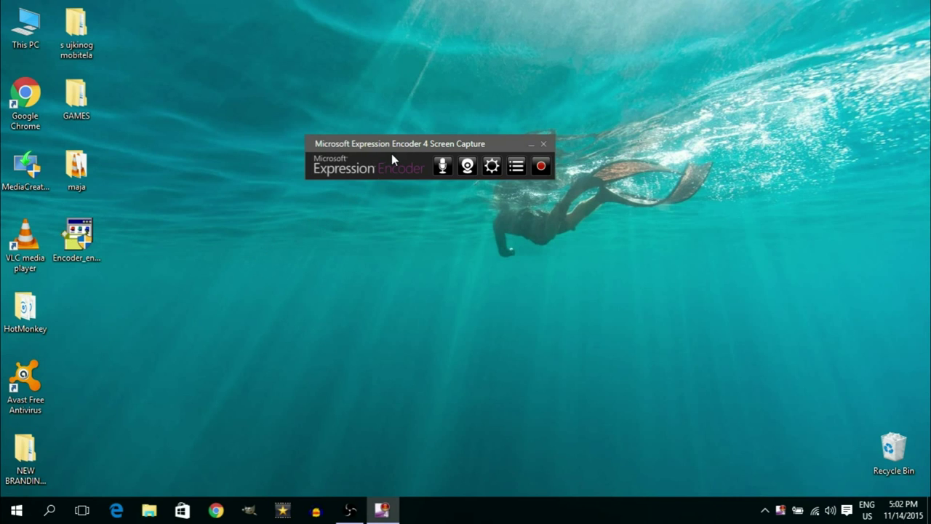
pyautogui.moveTo(403, 144); pyautogui.dragTo(305, 261)
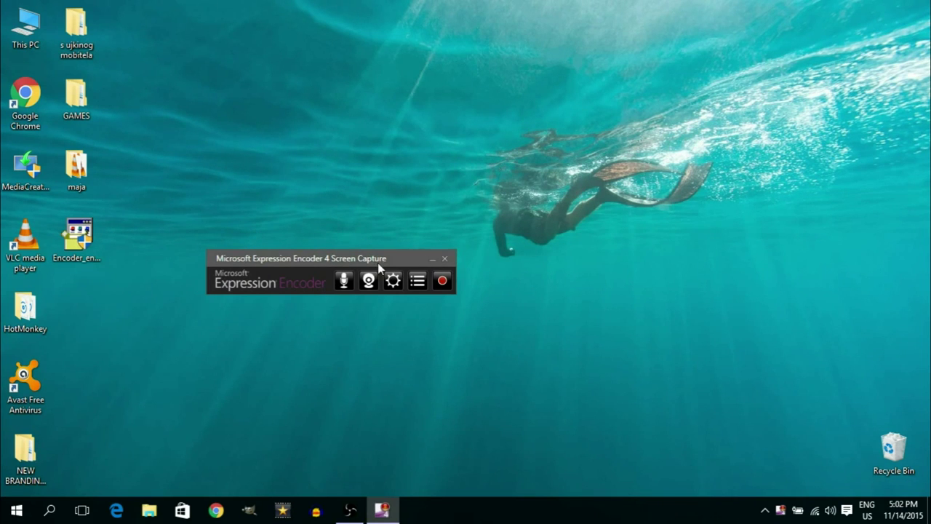
# Set the screen capture frame rate to 30 fps, the bitrate to 50000 kbps and the quality to 100
pyautogui.click(393, 281)
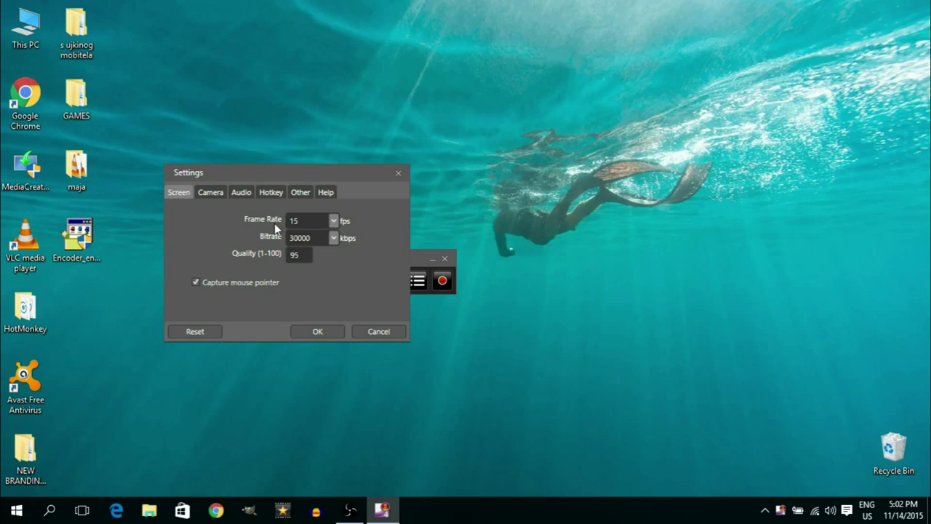
pyautogui.click(297, 220)
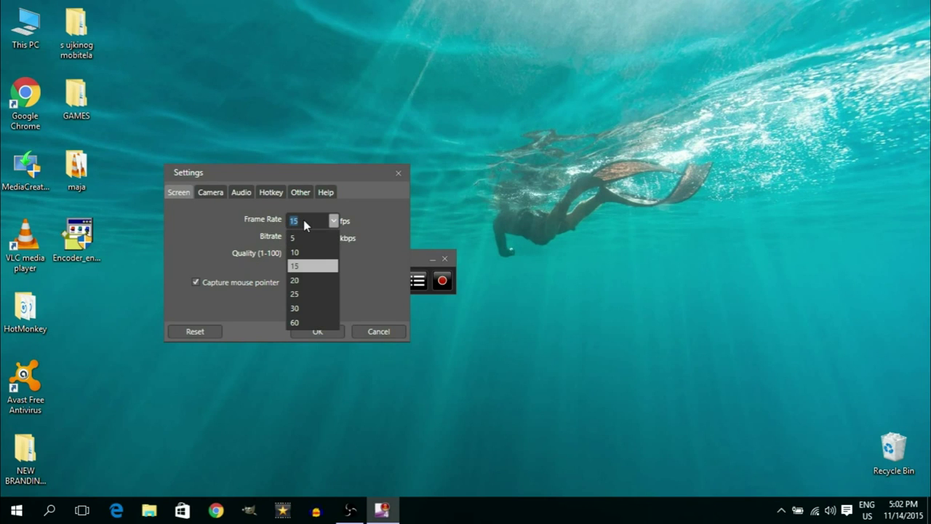
pyautogui.click(304, 219)
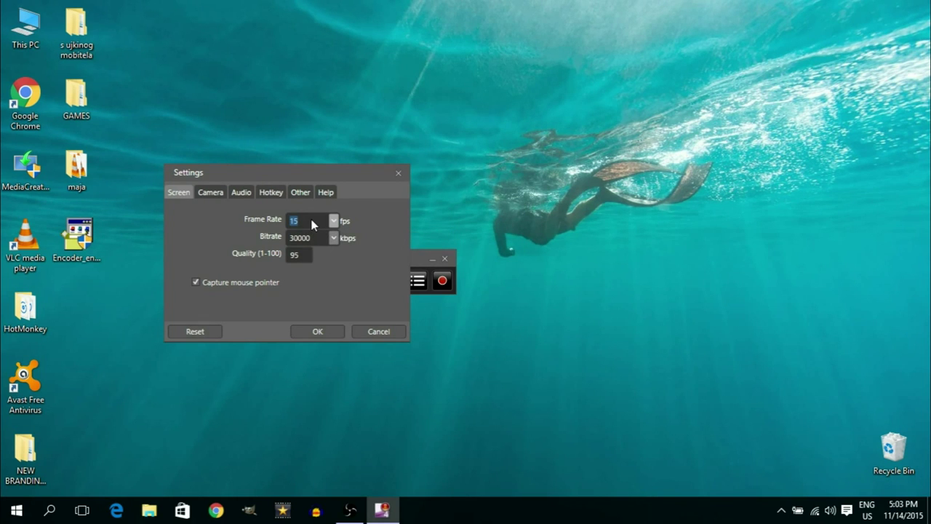
pyautogui.scroll(-1, 312, 225)
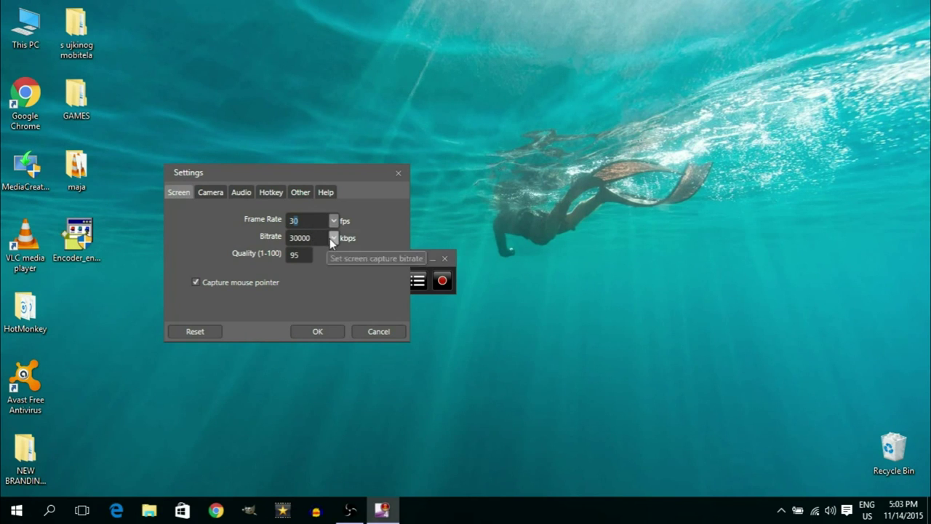
pyautogui.click(333, 237)
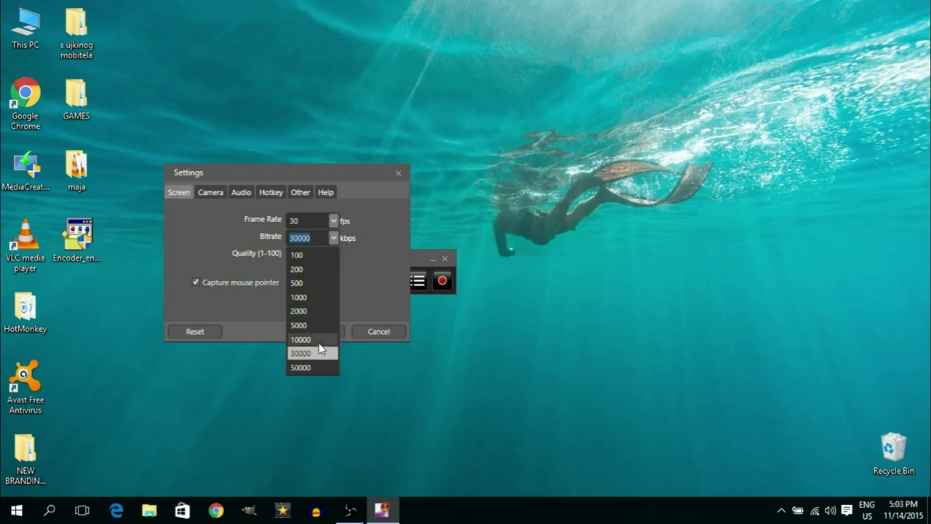
pyautogui.click(313, 368)
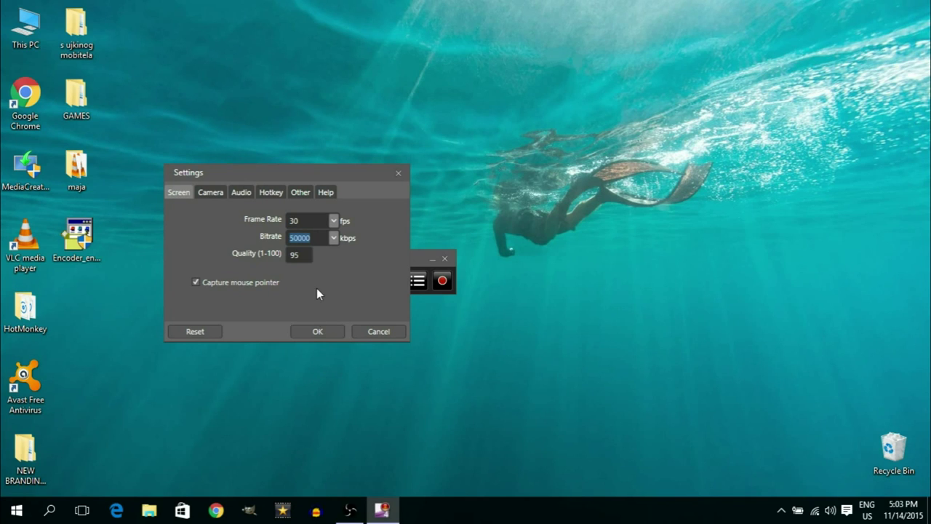
pyautogui.click(307, 255)
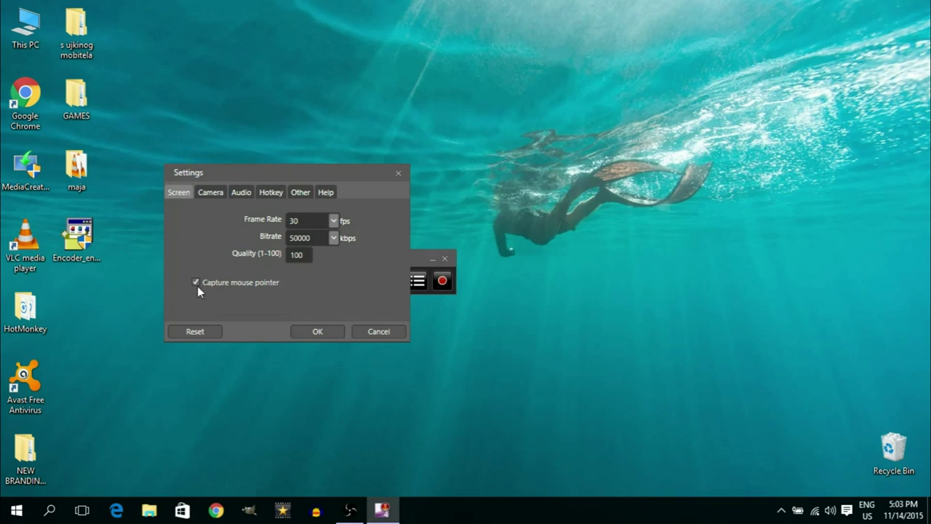
# Try HD WebCam as the camera source, then switch back to Do not use webcam
pyautogui.click(211, 192)
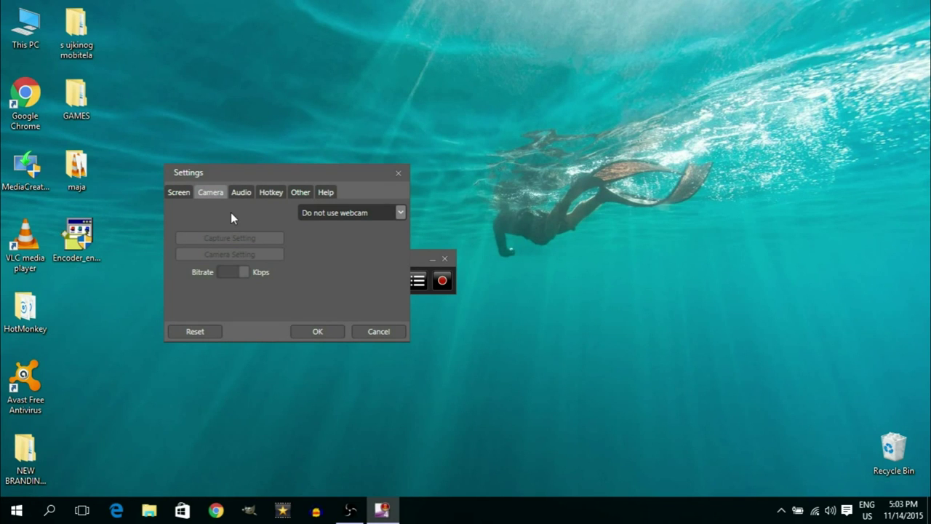
pyautogui.click(401, 212)
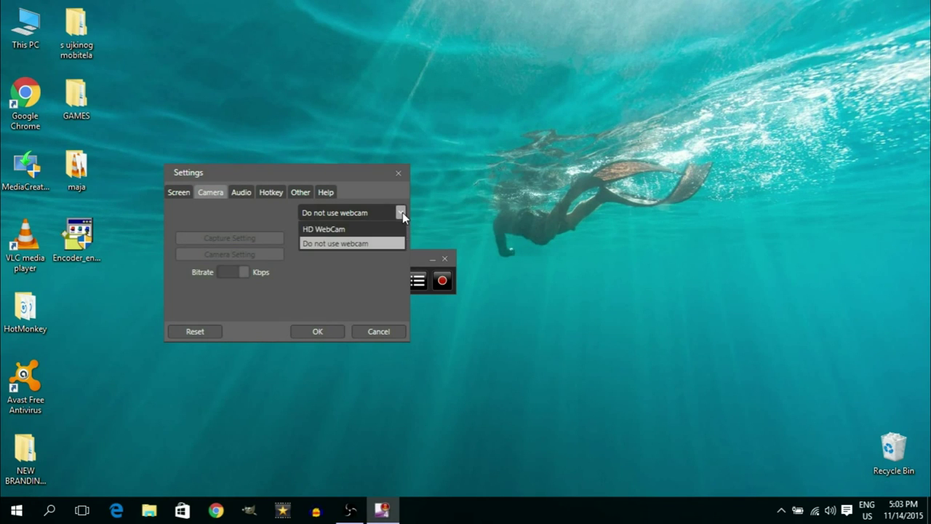
pyautogui.click(357, 230)
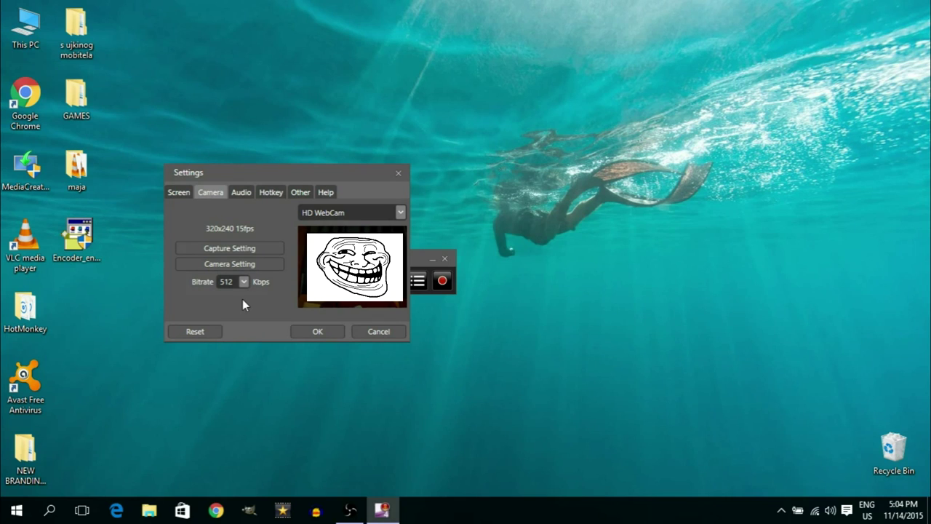
pyautogui.click(364, 213)
pyautogui.click(364, 240)
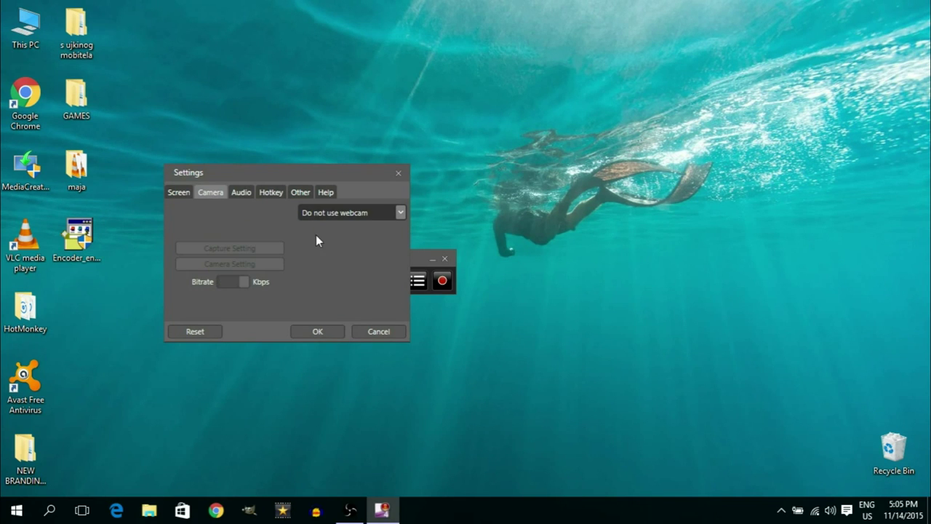
# Enable the Realtek microphone as an audio source, keep the 48 kHz format and set the audio bitrate to 256
pyautogui.click(242, 192)
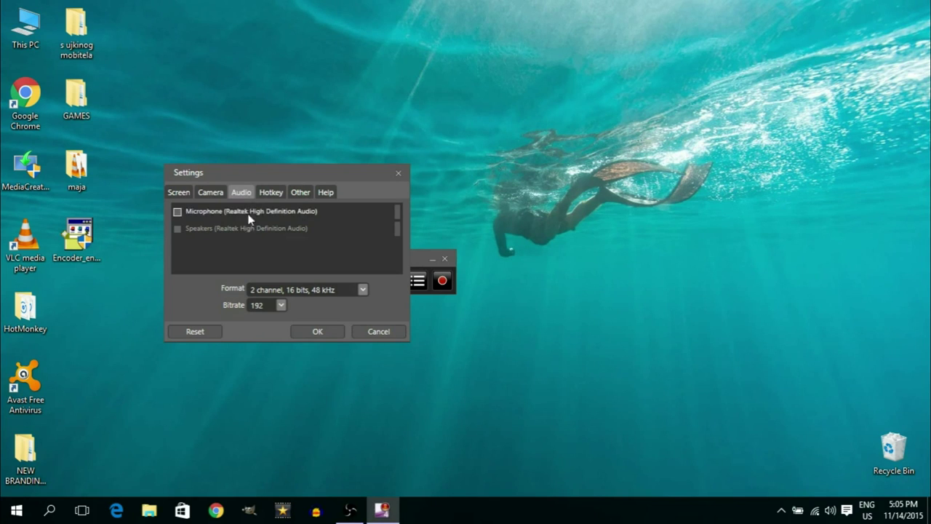
pyautogui.click(178, 212)
pyautogui.click(362, 290)
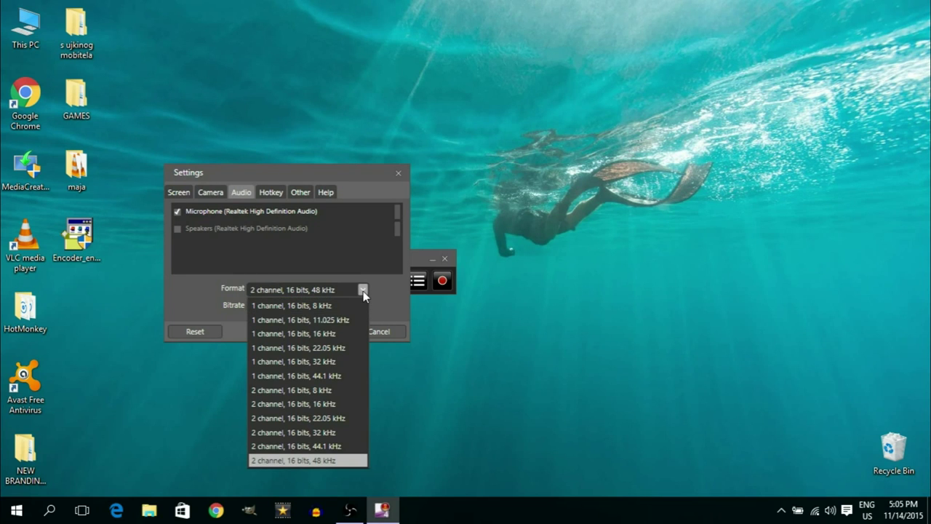
pyautogui.click(363, 291)
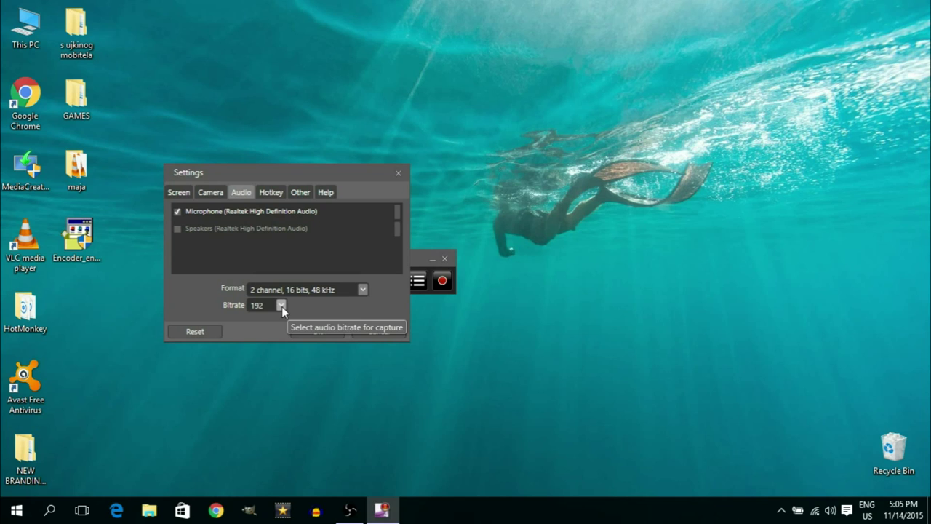
pyautogui.click(281, 306)
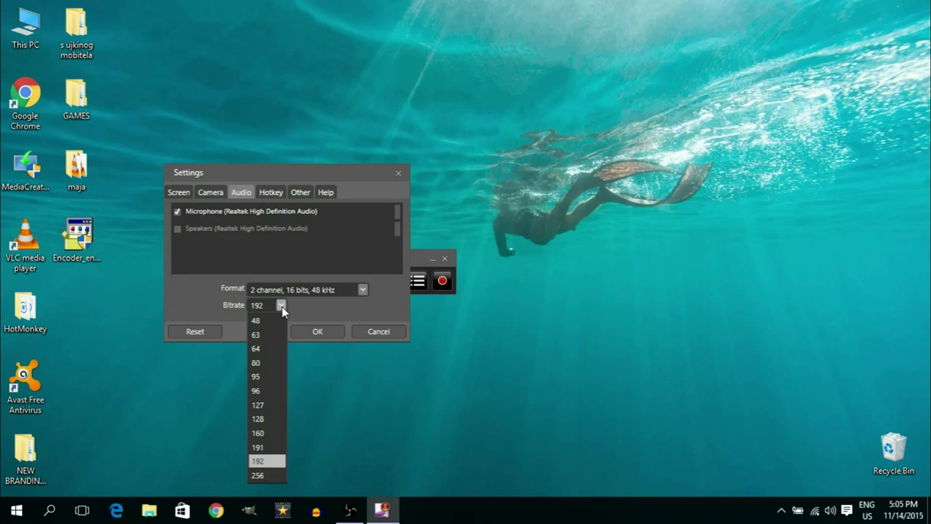
pyautogui.click(267, 476)
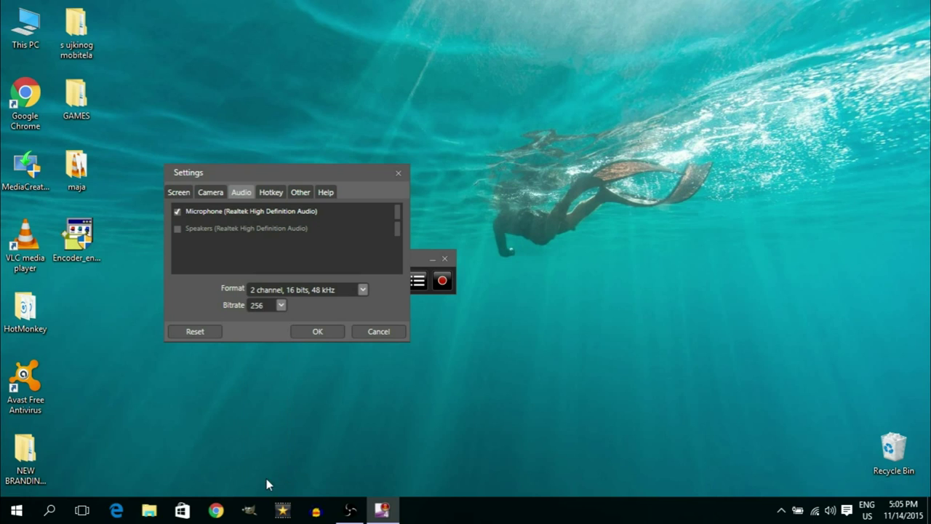
# Check the Hotkey and Help settings, and save the capture settings
pyautogui.click(267, 192)
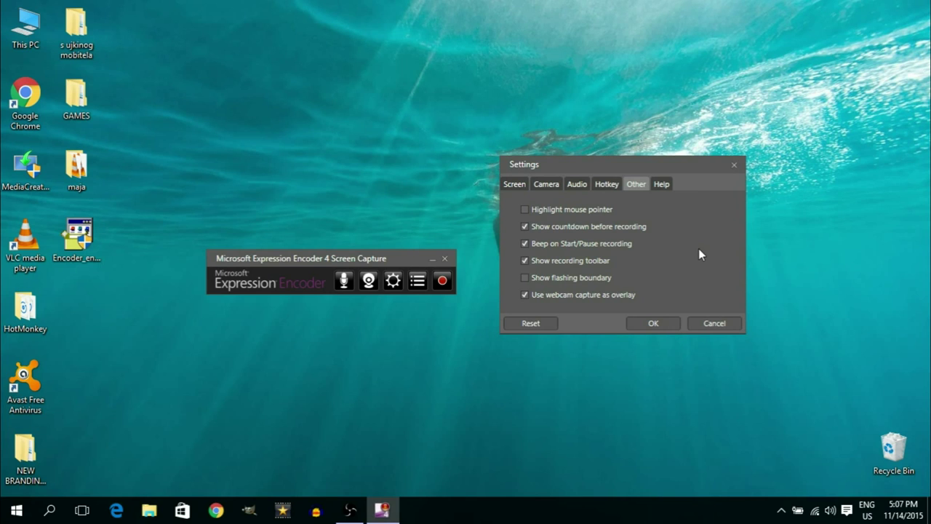
pyautogui.click(666, 184)
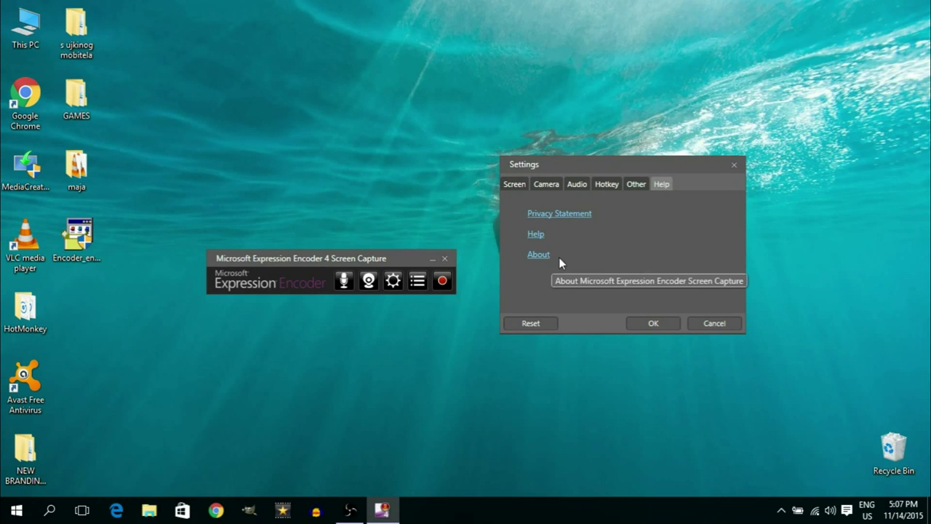
pyautogui.click(660, 323)
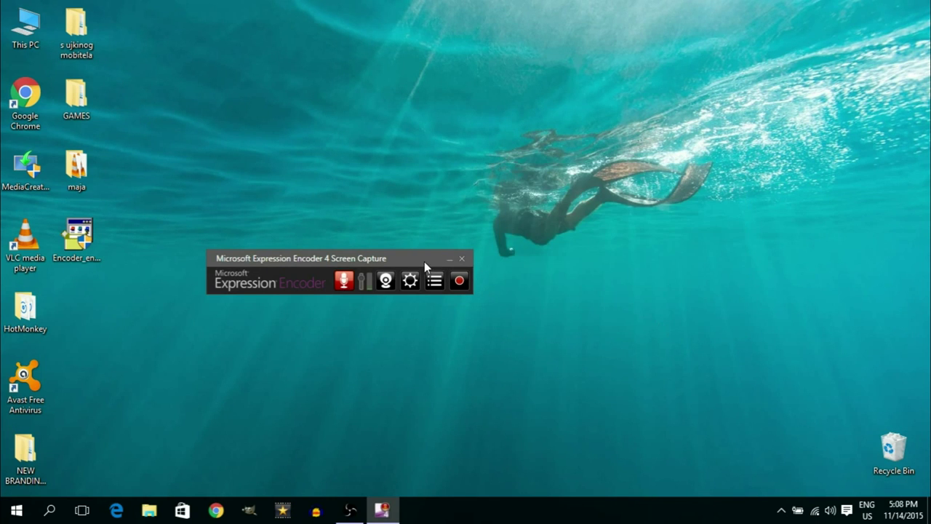
pyautogui.moveTo(424, 261); pyautogui.dragTo(438, 225)
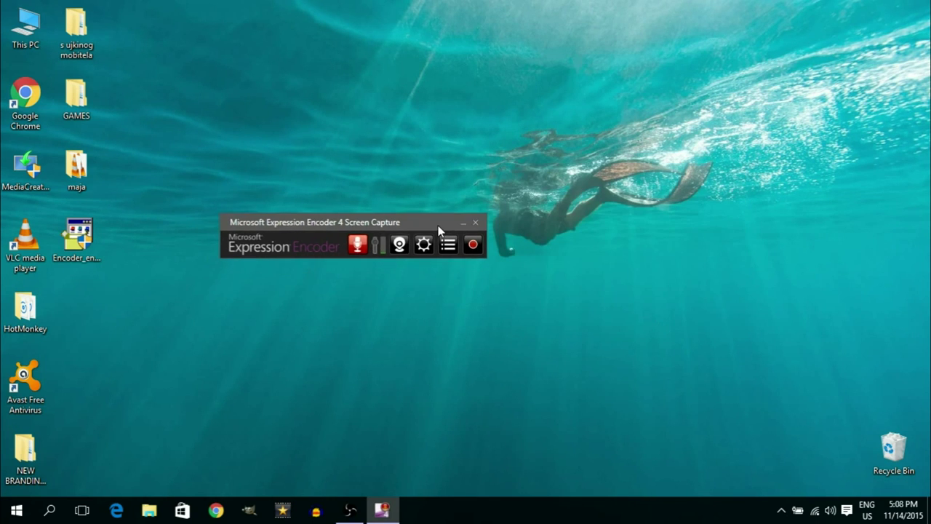
# Switch the microphone off and back on, and turn the webcam preview on and off again
pyautogui.click(360, 248)
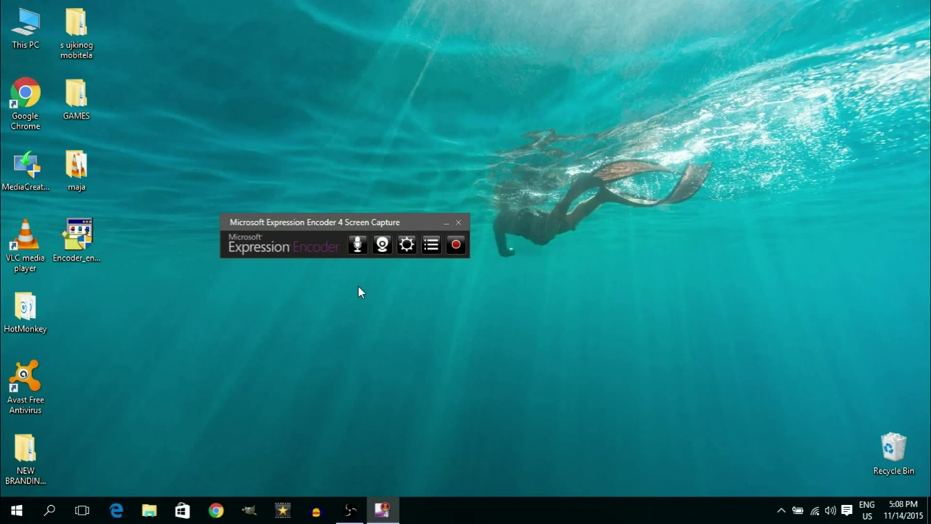
pyautogui.click(358, 246)
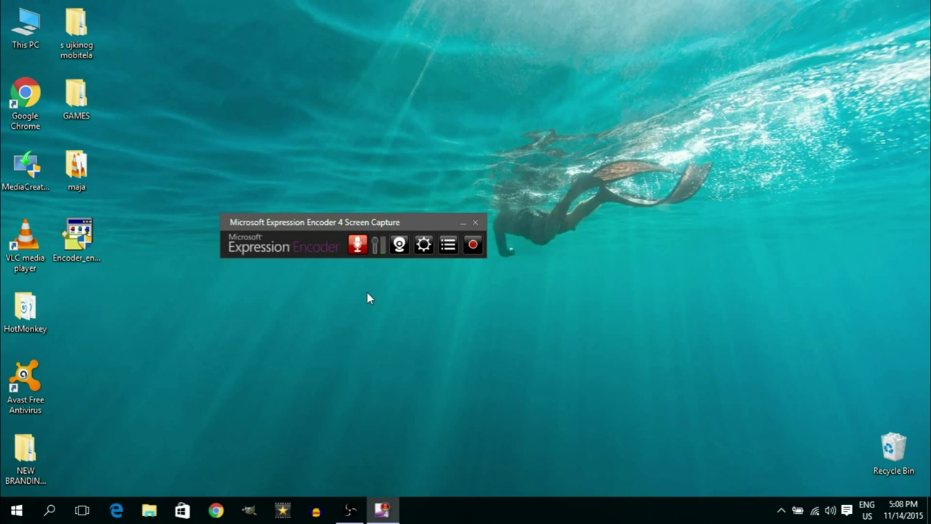
pyautogui.click(403, 247)
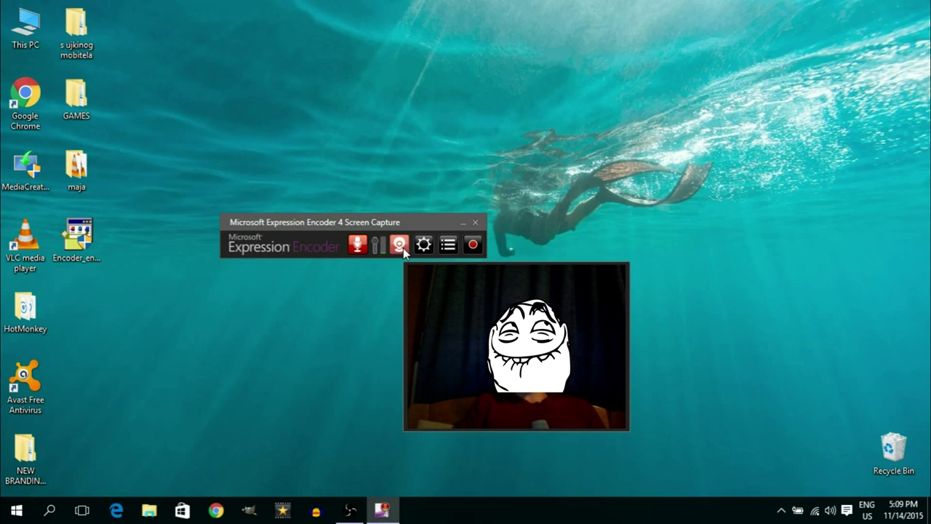
pyautogui.click(403, 248)
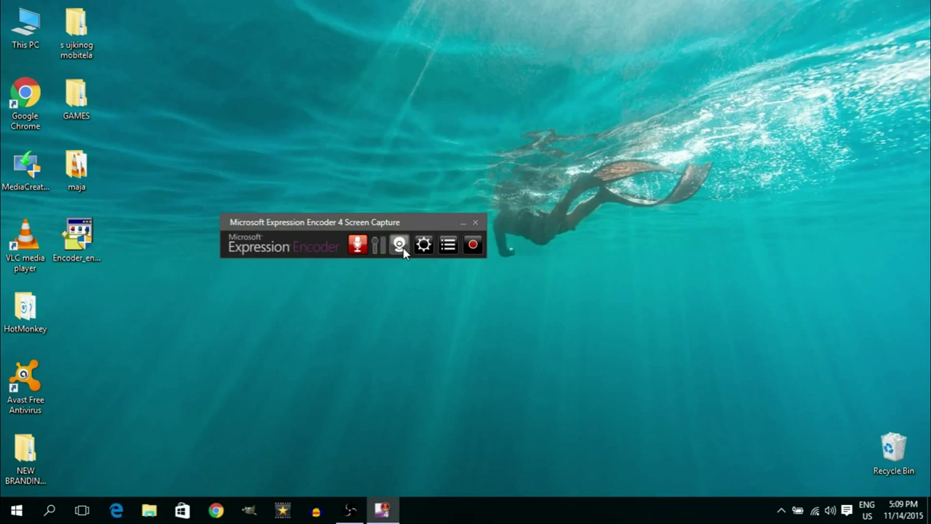
# View the list of saved screen captures and close it again
pyautogui.click(448, 247)
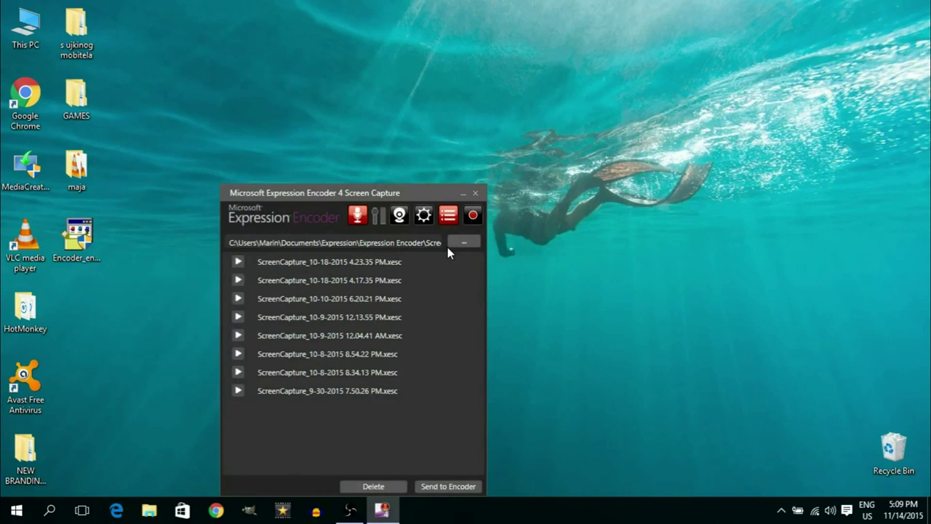
pyautogui.moveTo(433, 195); pyautogui.dragTo(438, 155)
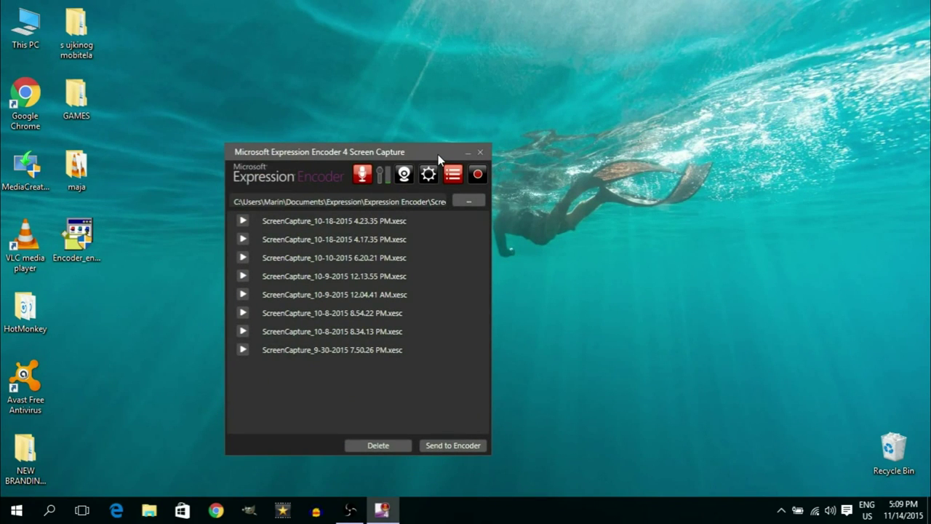
pyautogui.click(453, 174)
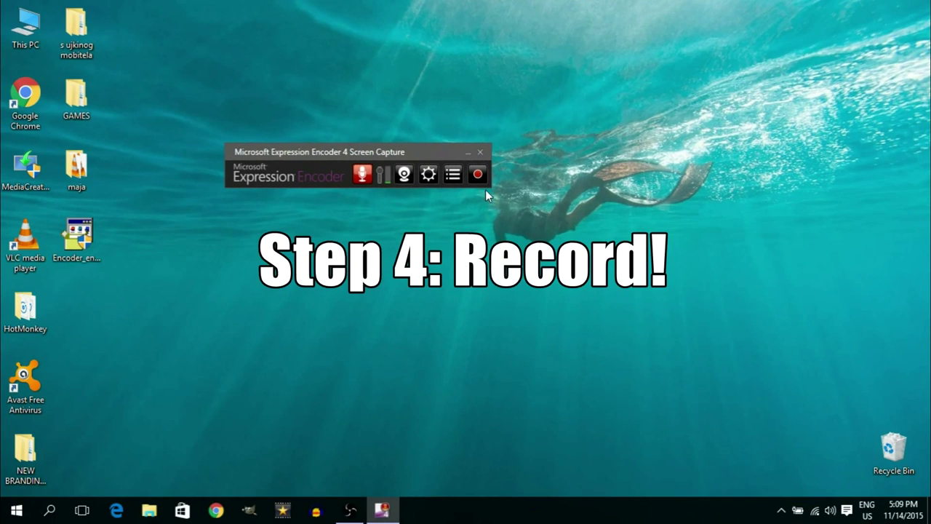
# Start recording the 1356 by 756 screen region and accept that the recording toolbar is hidden
pyautogui.click(478, 175)
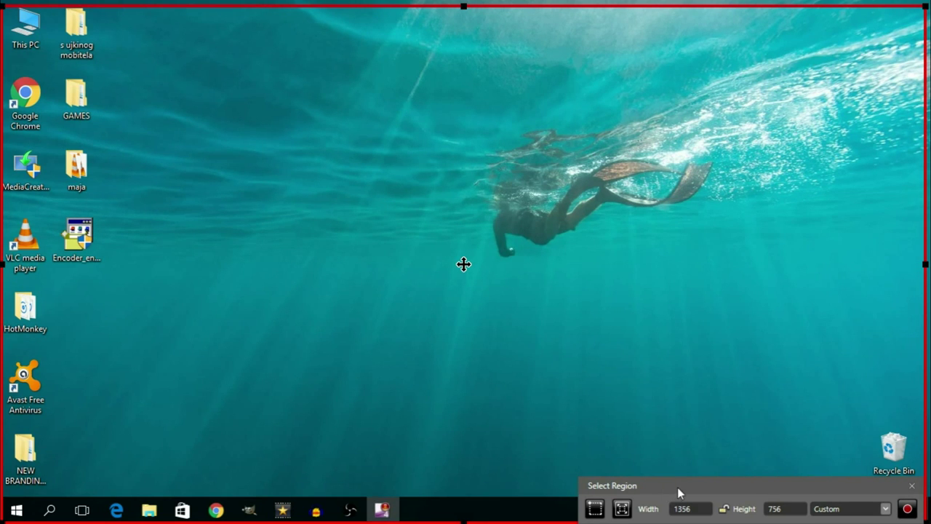
pyautogui.click(907, 510)
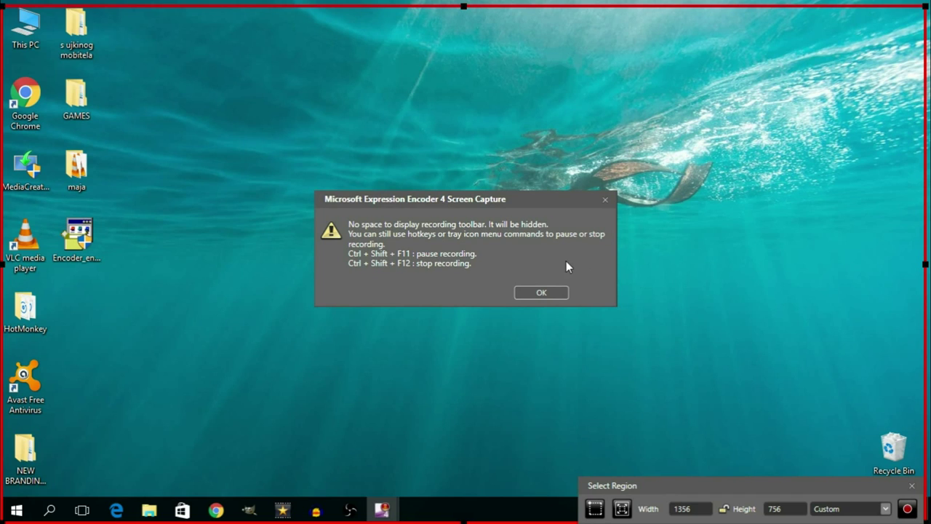
pyautogui.click(544, 292)
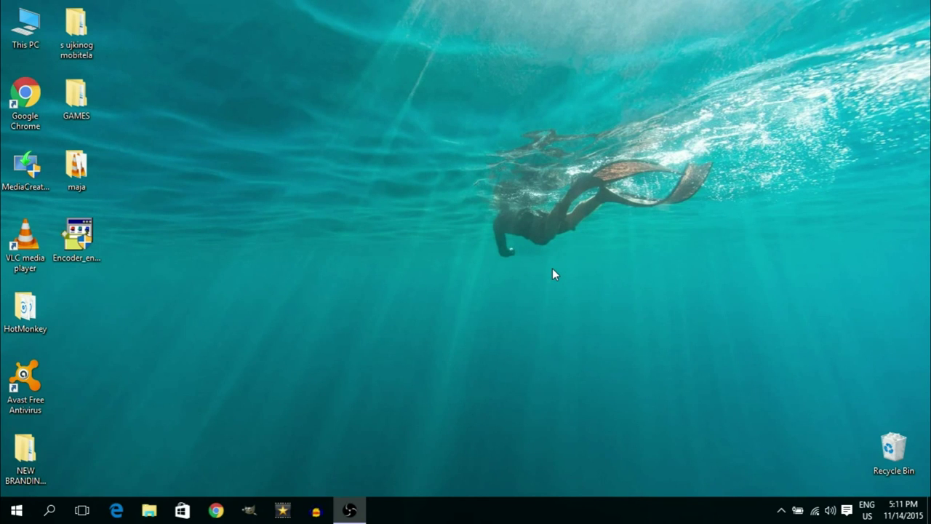
# Stop the screen recording and send the new capture to Encoder for editing
pyautogui.click(782, 510)
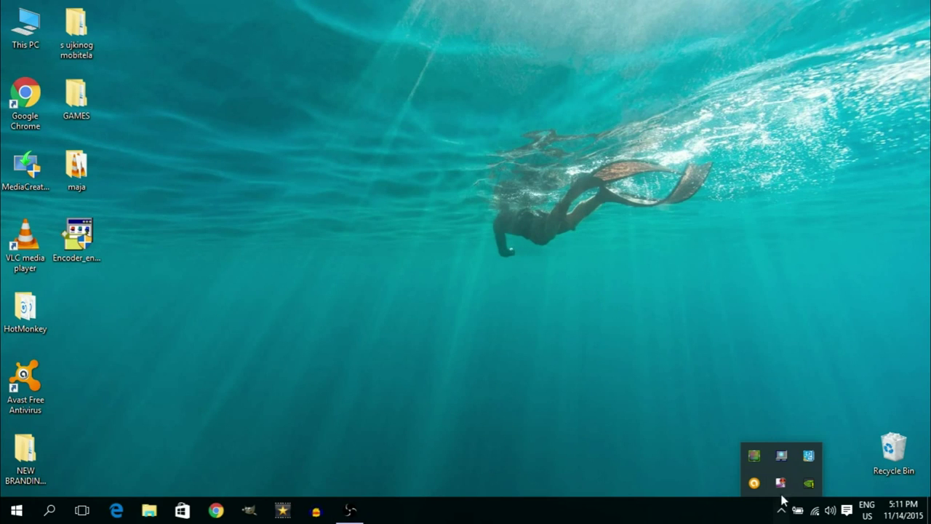
pyautogui.rightClick(781, 484)
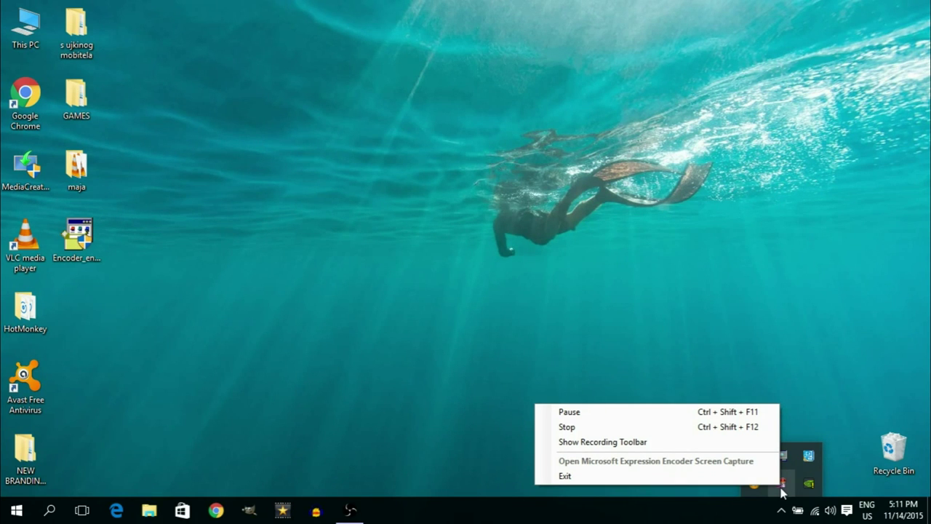
pyautogui.click(614, 430)
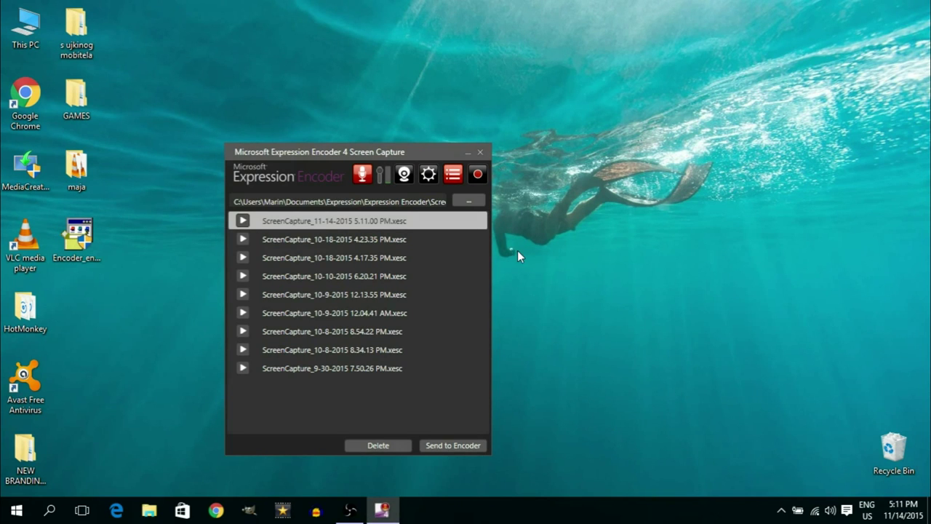
pyautogui.moveTo(433, 151); pyautogui.dragTo(480, 99)
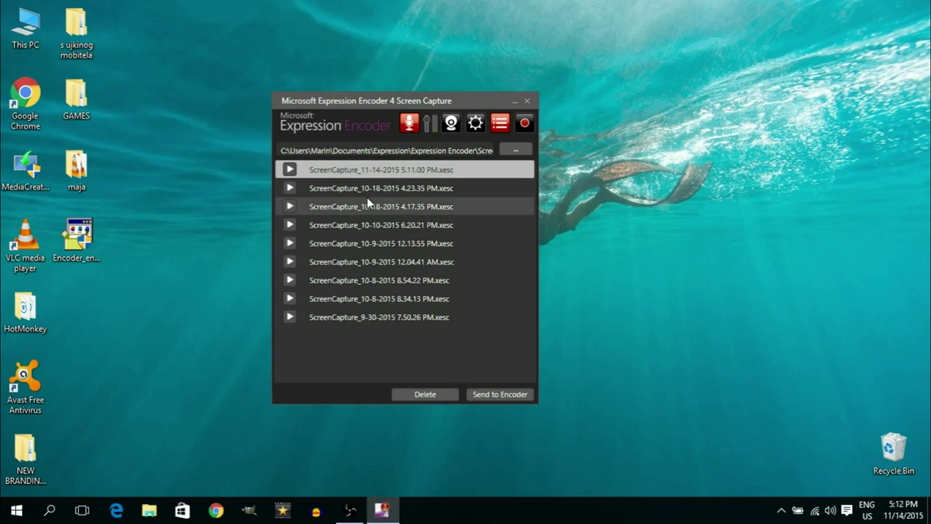
pyautogui.click(505, 395)
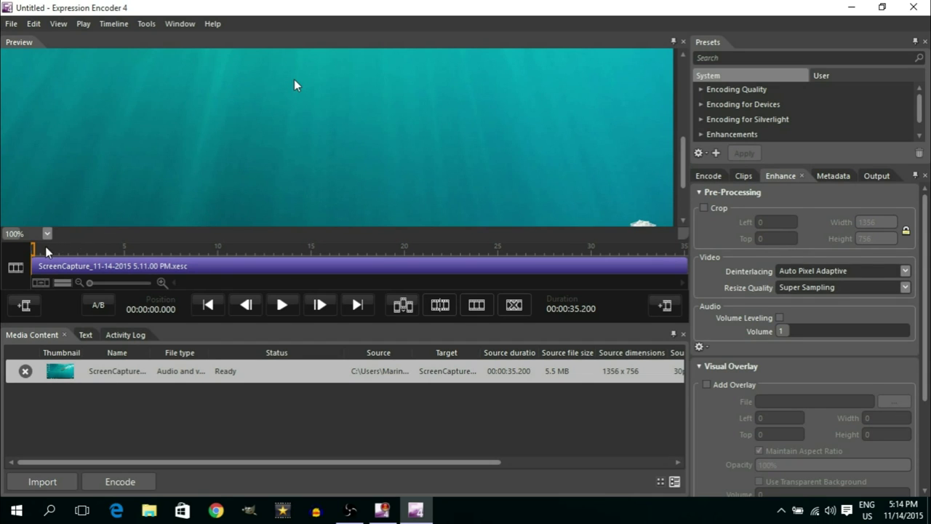
# Split the capture at about 3.7 seconds on the timeline and remove the opening clip before the cut
pyautogui.moveTo(35, 251); pyautogui.dragTo(101, 251)
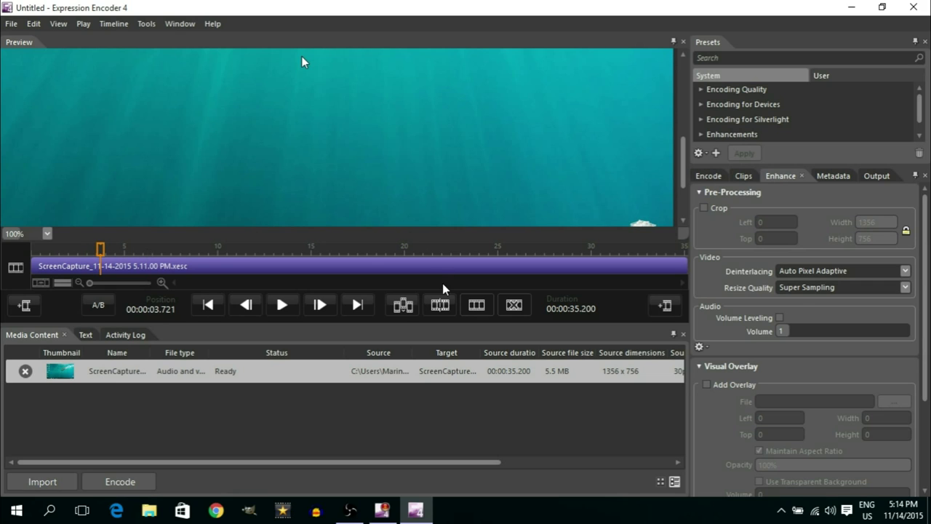
pyautogui.click(441, 306)
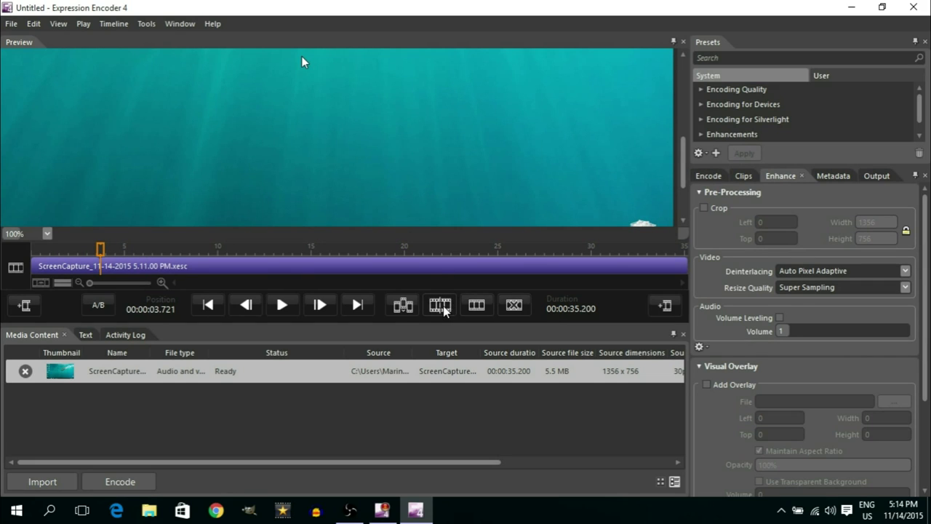
pyautogui.click(80, 268)
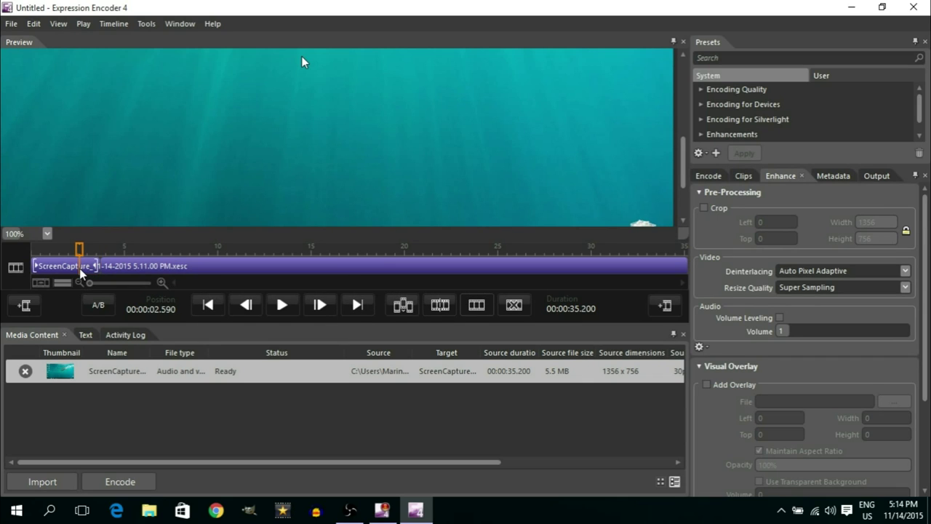
pyautogui.click(68, 267)
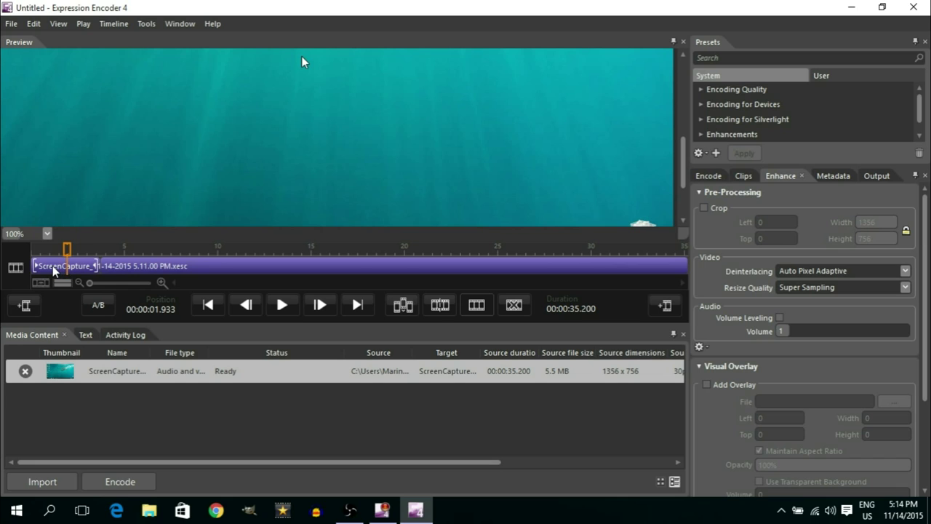
pyautogui.click(53, 267)
pyautogui.rightClick(68, 267)
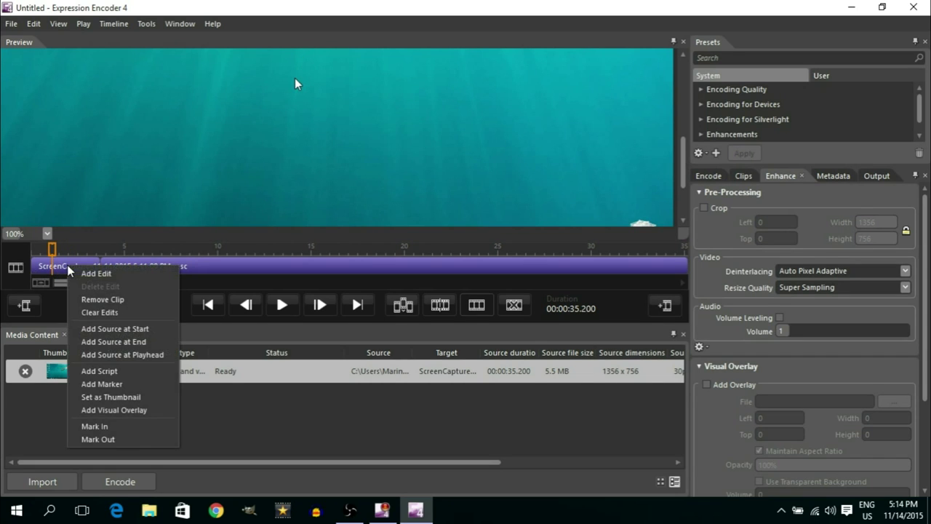
pyautogui.click(109, 299)
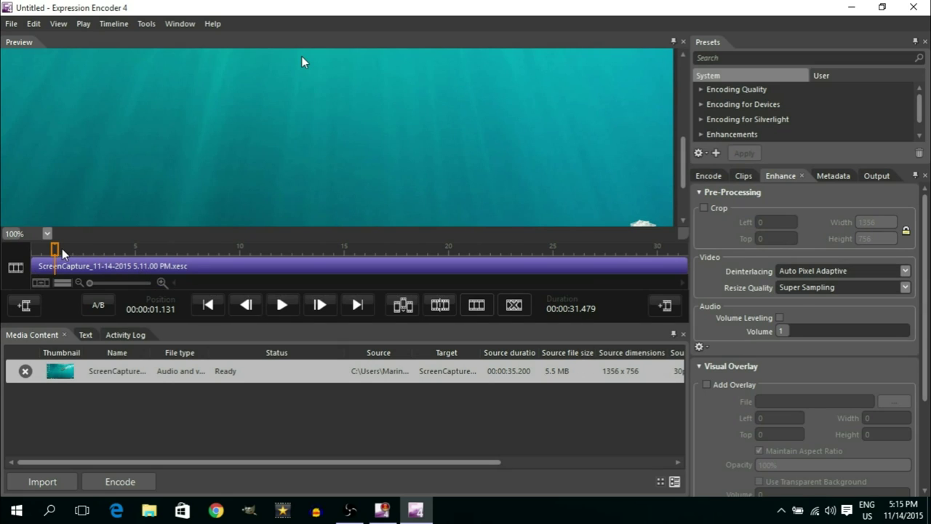
# Split the timeline at about 12.4 and 13.4 seconds and remove the short clip between the cuts
pyautogui.moveTo(55, 249); pyautogui.dragTo(298, 252)
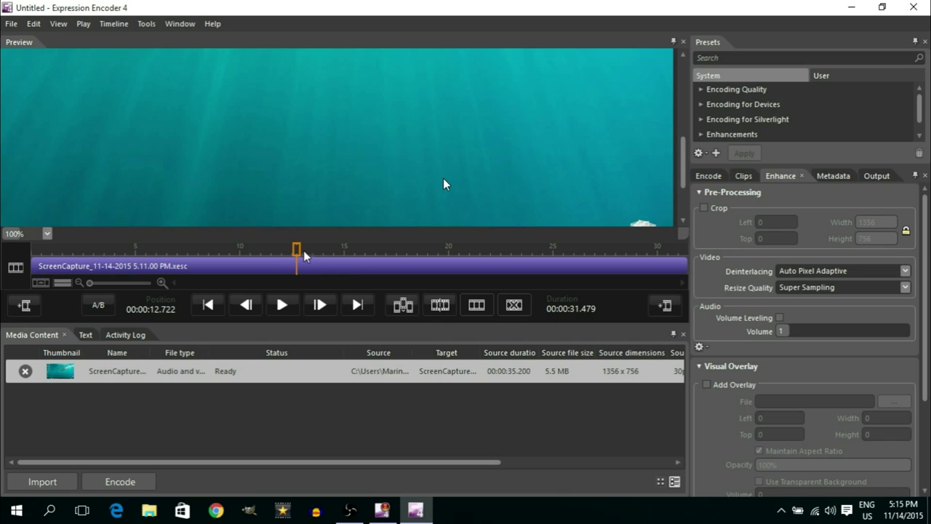
pyautogui.moveTo(299, 251); pyautogui.dragTo(290, 251)
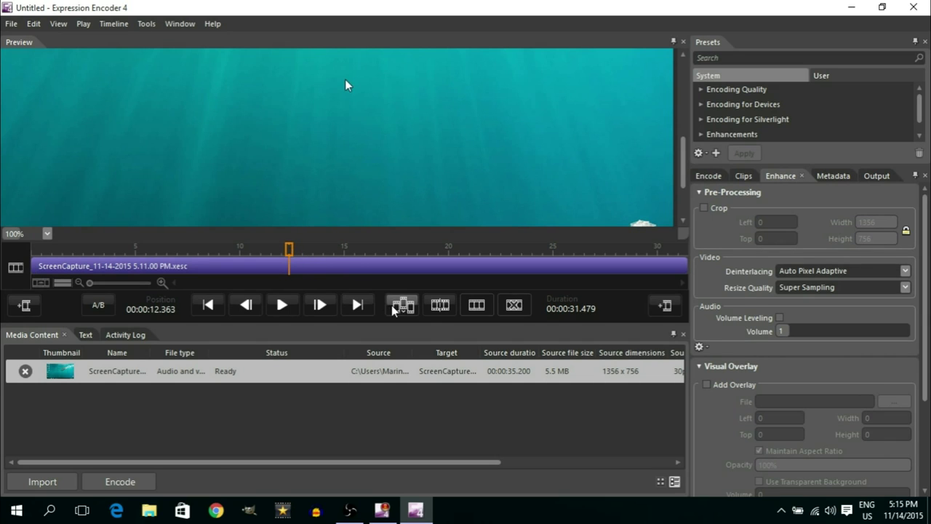
pyautogui.click(438, 309)
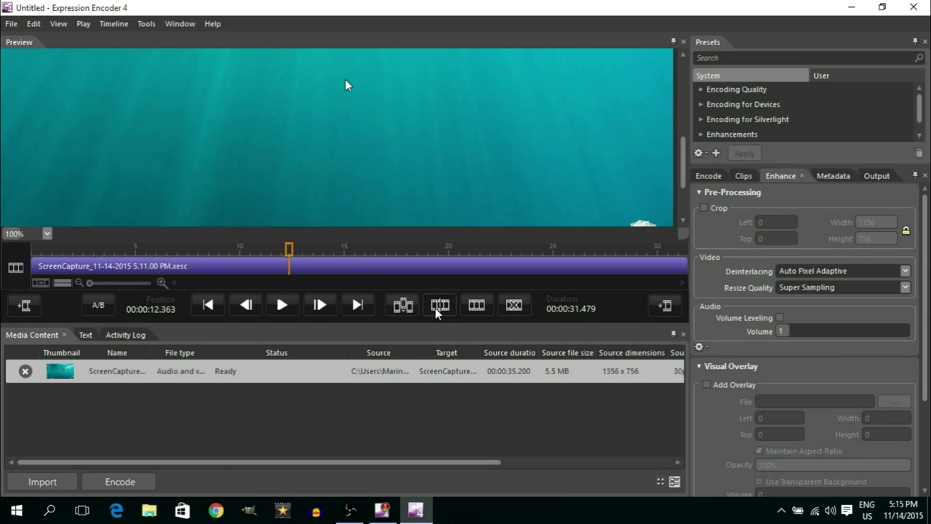
pyautogui.moveTo(291, 251); pyautogui.dragTo(311, 257)
pyautogui.click(437, 308)
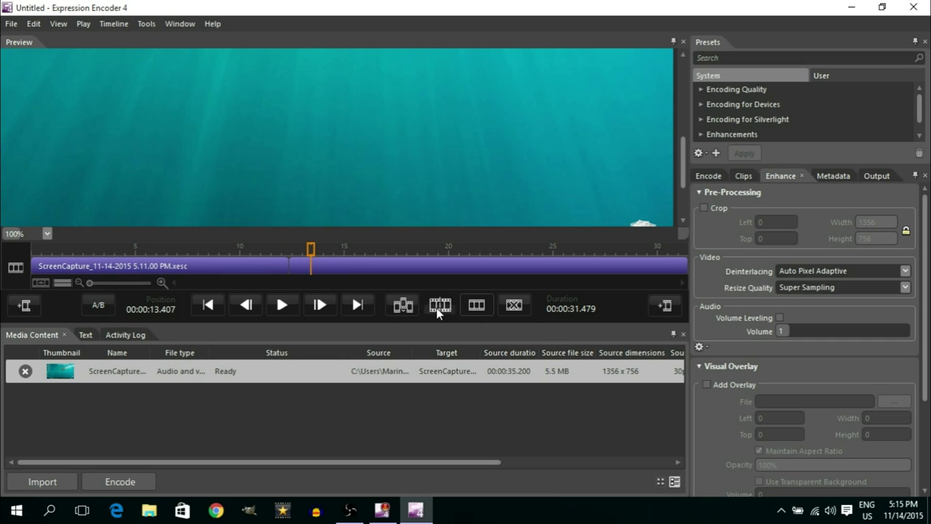
pyautogui.click(302, 269)
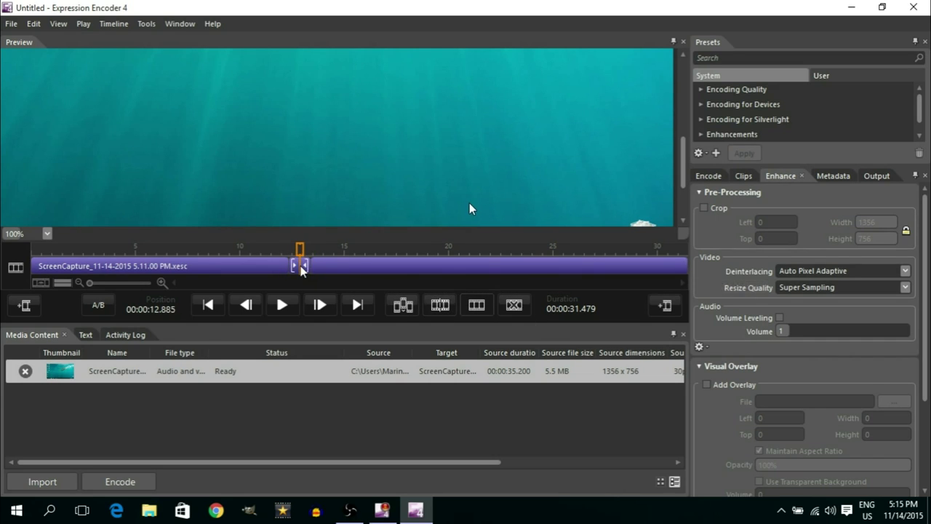
pyautogui.rightClick(302, 269)
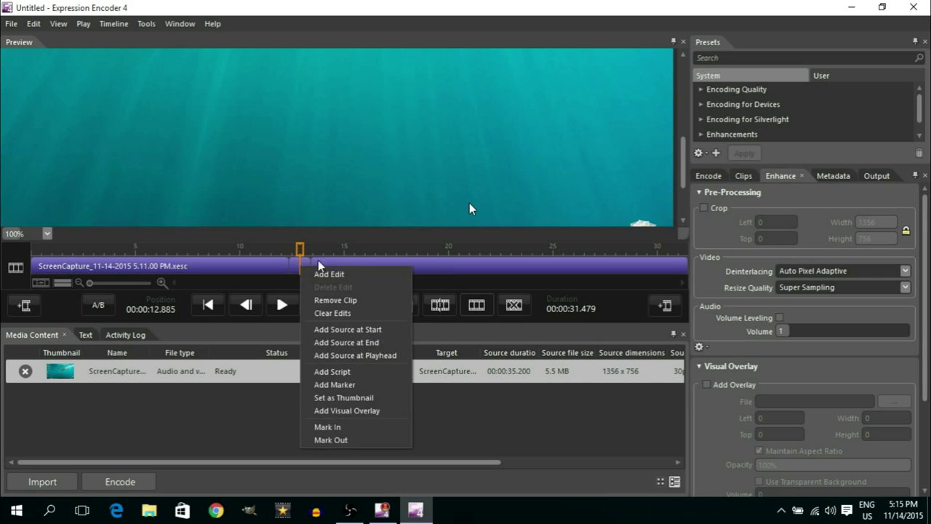
pyautogui.click(347, 301)
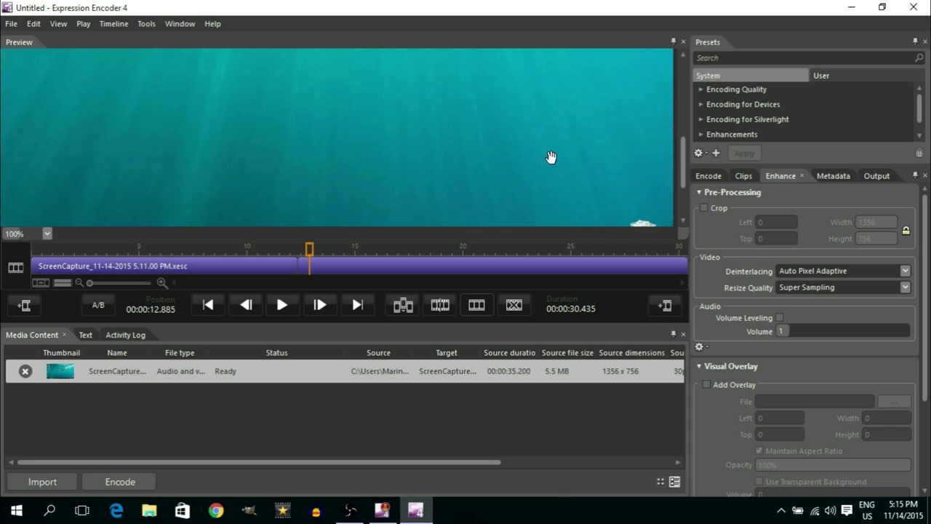
# Apply the Best Quality encoding preset and raise the audio volume to 3.7
pyautogui.click(700, 89)
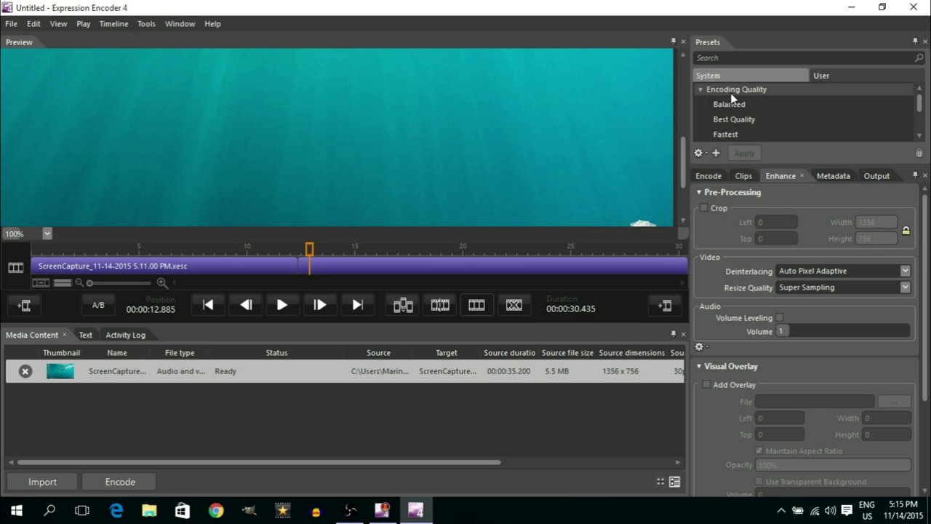
pyautogui.click(735, 121)
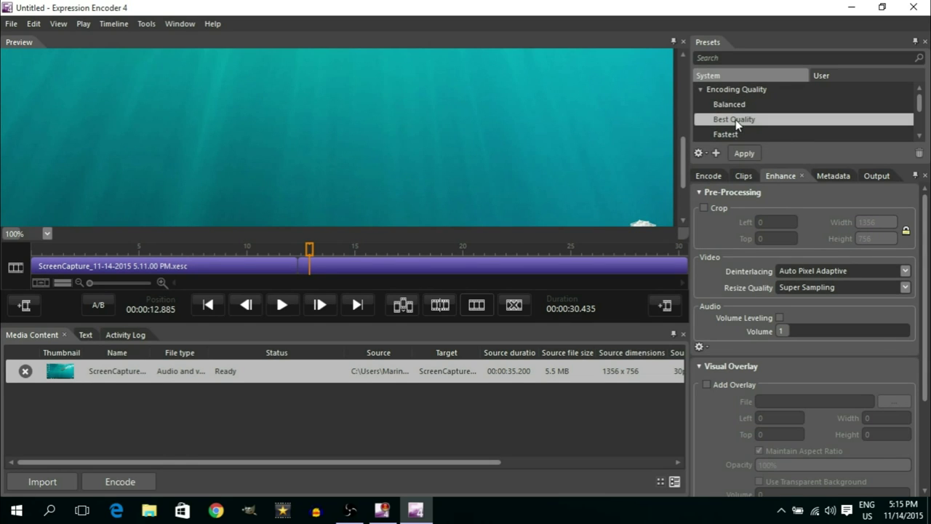
pyautogui.click(743, 155)
pyautogui.moveTo(784, 331); pyautogui.dragTo(825, 330)
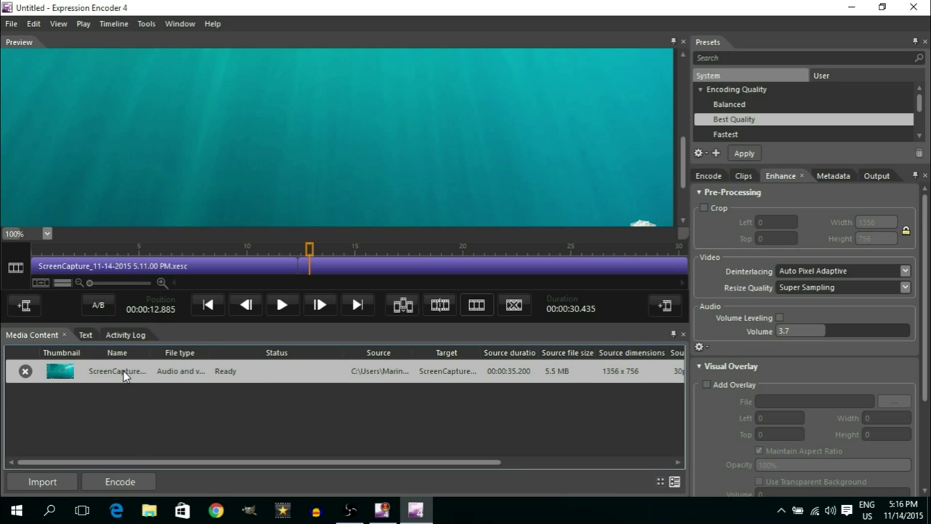
# Encode the edited capture, pausing the encoding once and resuming it
pyautogui.click(124, 477)
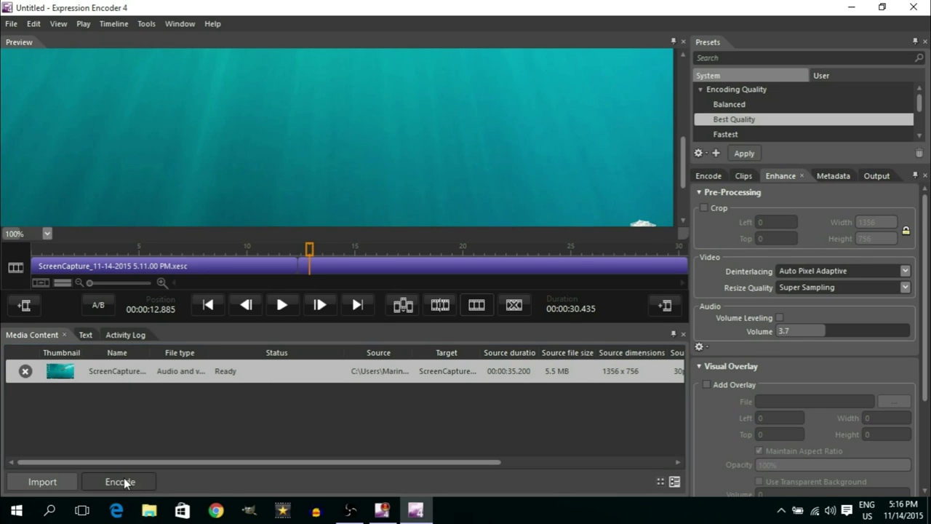
pyautogui.click(123, 477)
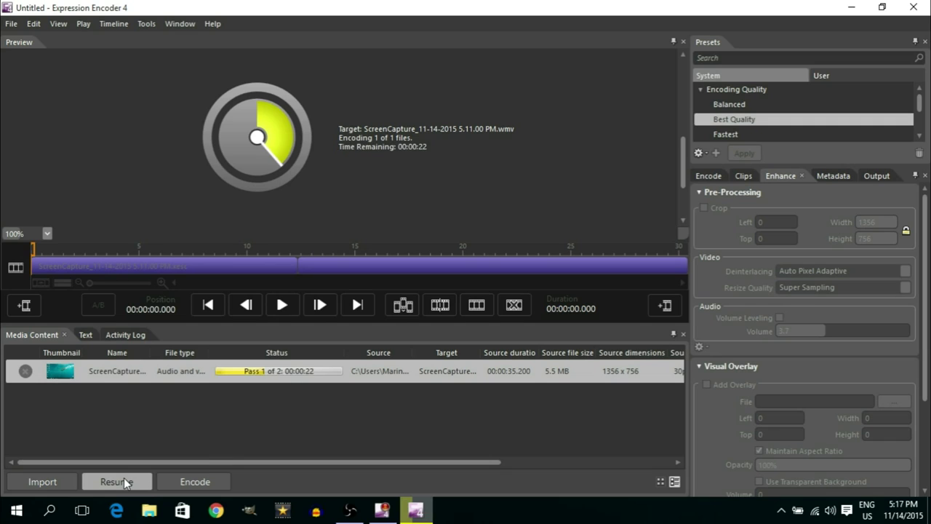
pyautogui.click(124, 478)
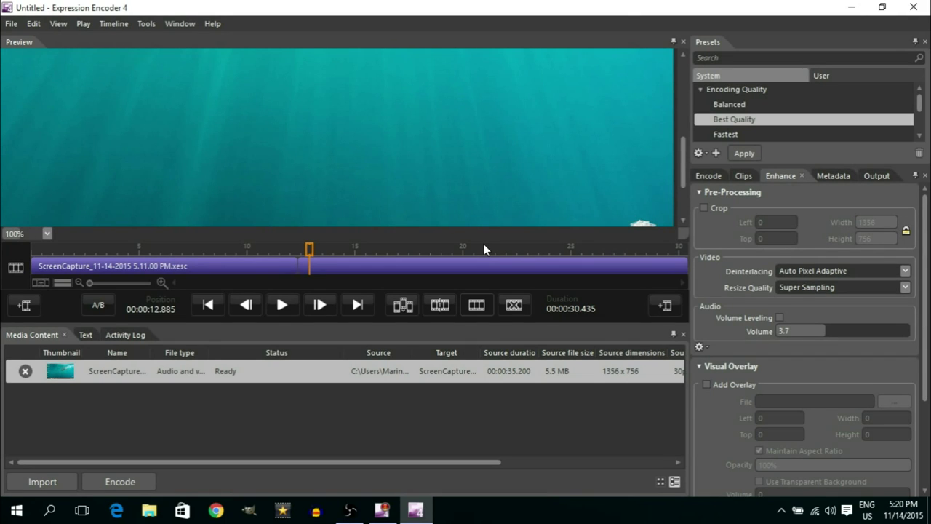
# Switch to File Explorer and open the Expression Encoder folder inside Documents > Expression
pyautogui.click(19, 513)
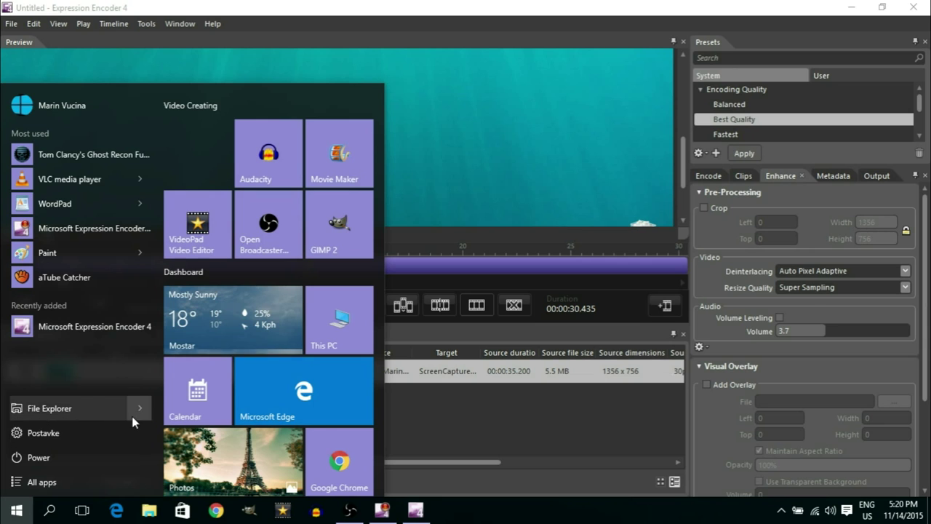
pyautogui.click(137, 416)
pyautogui.click(224, 250)
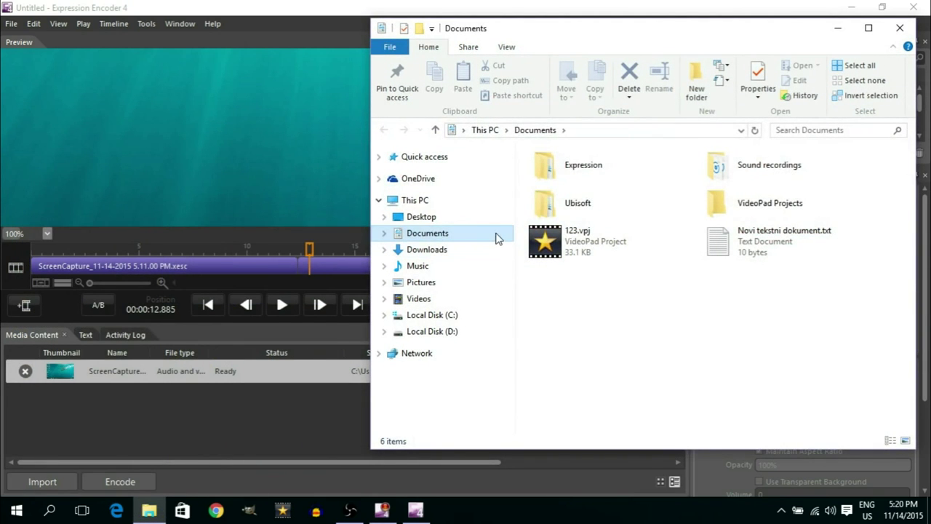
pyautogui.doubleClick(575, 174)
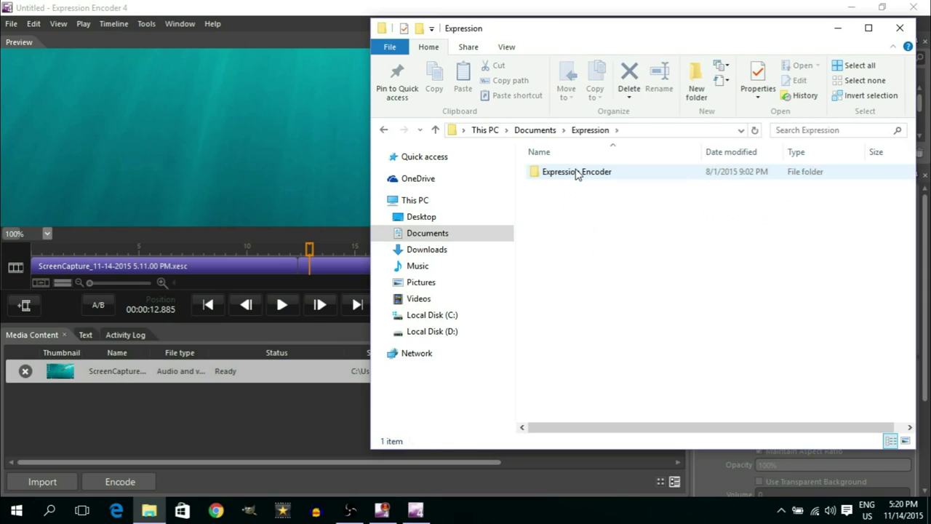
pyautogui.doubleClick(580, 175)
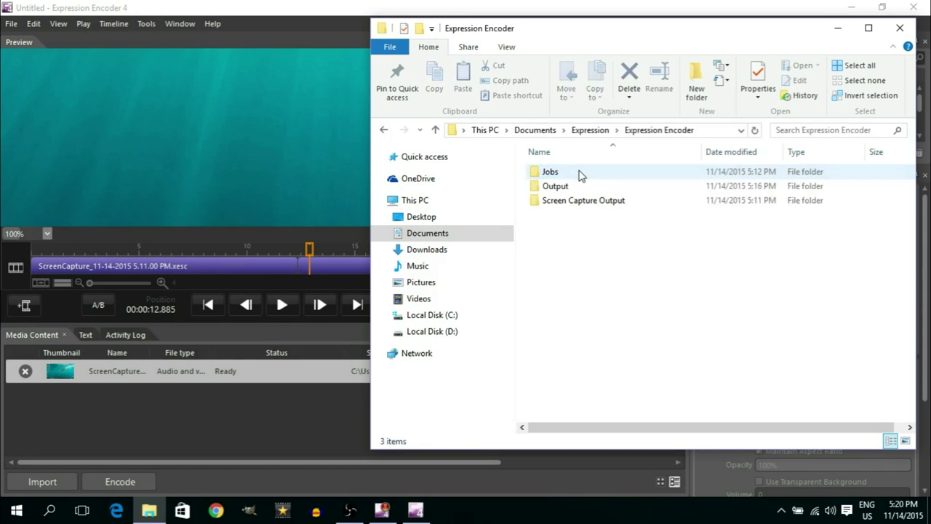
# Open the job folder dated 11-14-2015 5.12.40 PM in Output and select the encoded file ScreenCapture_11-14-2015 5.11.00 PM.wmv
pyautogui.doubleClick(568, 188)
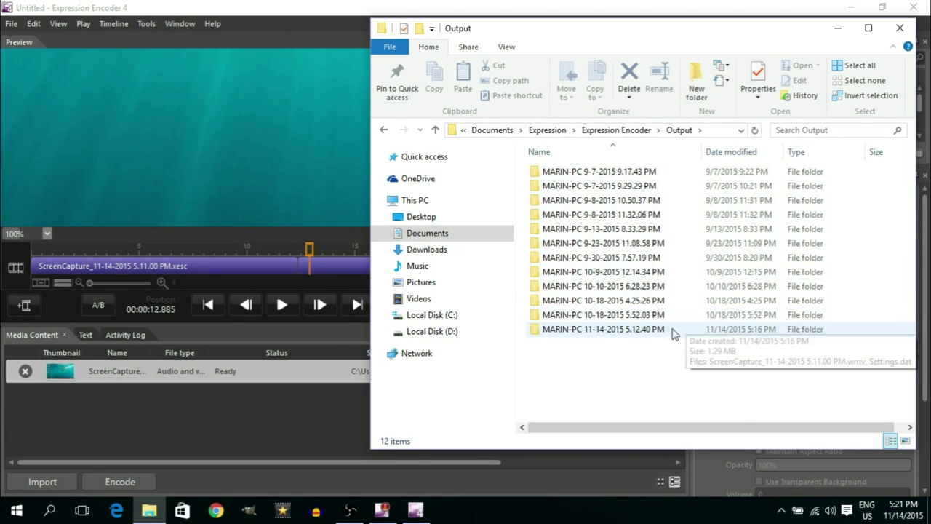
pyautogui.doubleClick(618, 331)
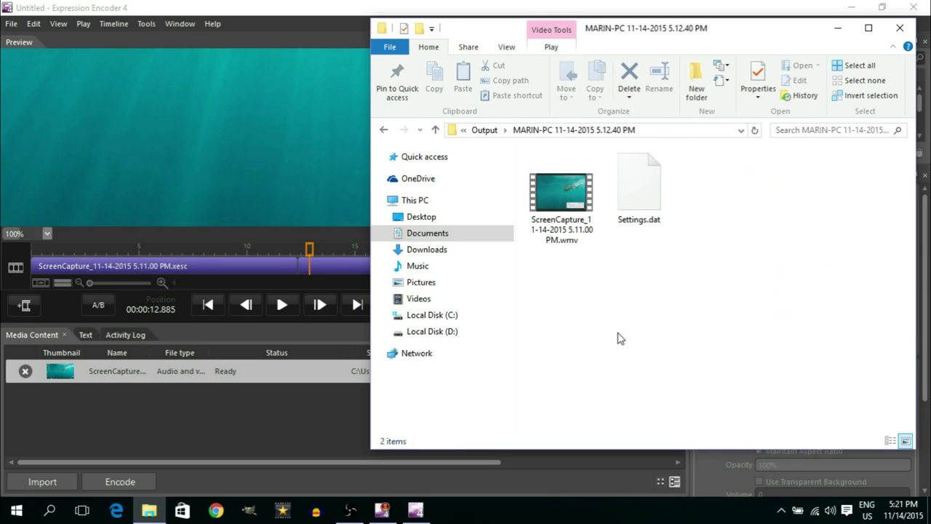
pyautogui.click(581, 231)
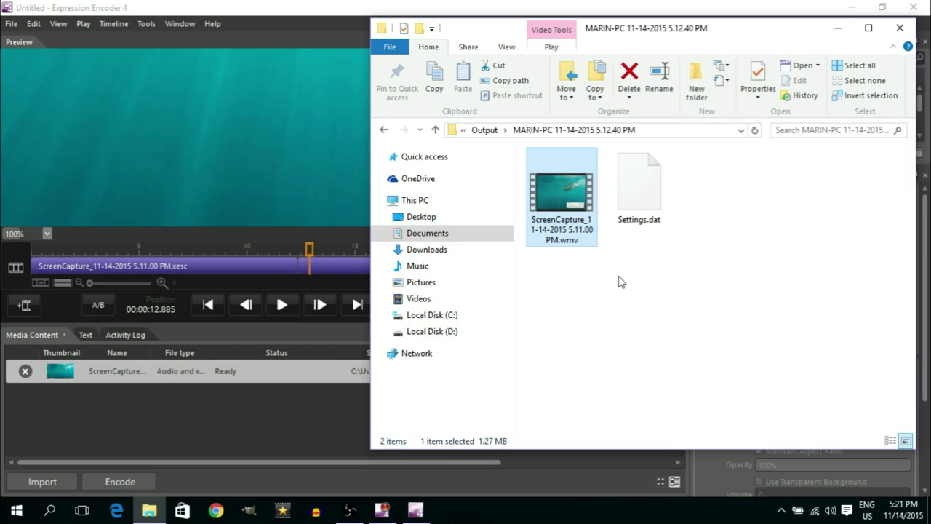